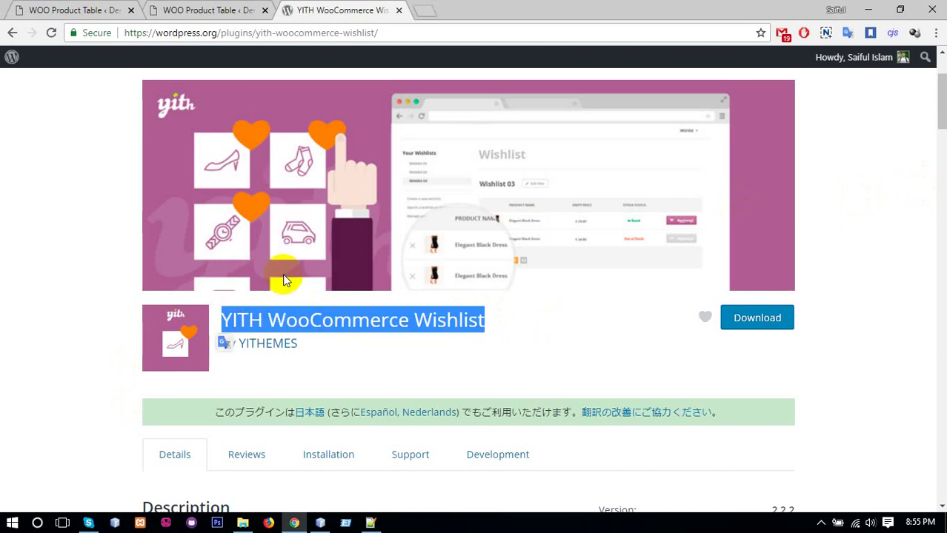
# Copy the plugin title "YITH WooCommerce Wishlist" from its WordPress.org plugin page
pyautogui.click(204, 8)
pyautogui.click(304, 9)
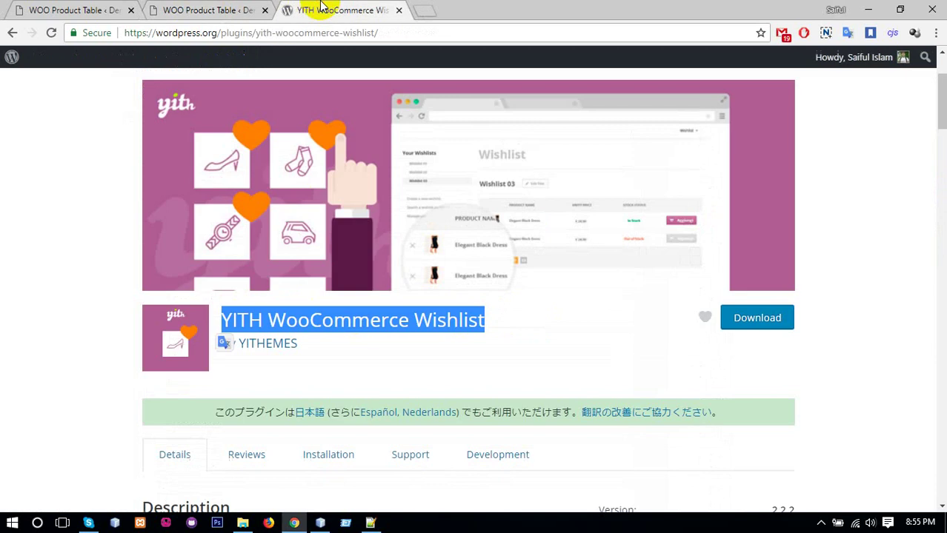
pyautogui.rightClick(410, 323)
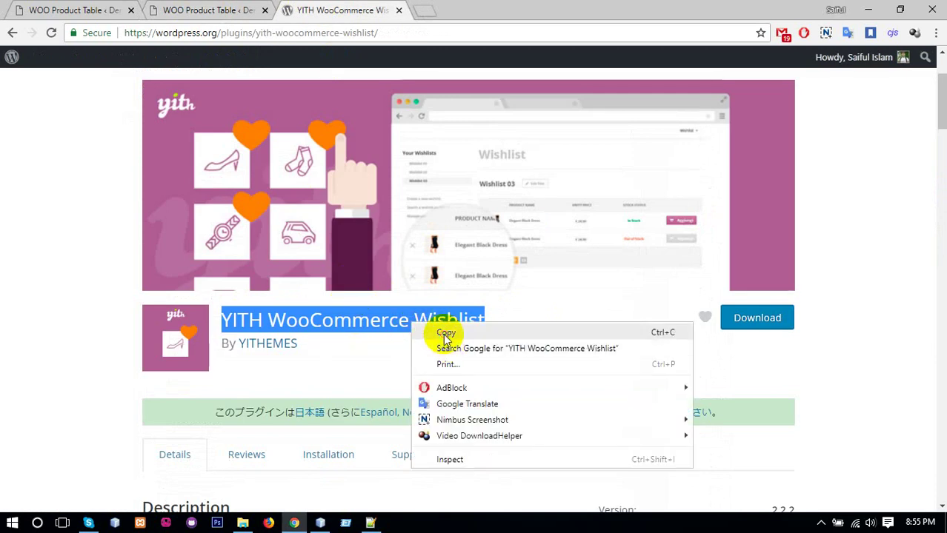
pyautogui.click(443, 333)
# In the demo site's admin, go to adding new plugins and search for "YITH WooCommerce Wishlist"
pyautogui.click(220, 8)
pyautogui.moveTo(43, 358)
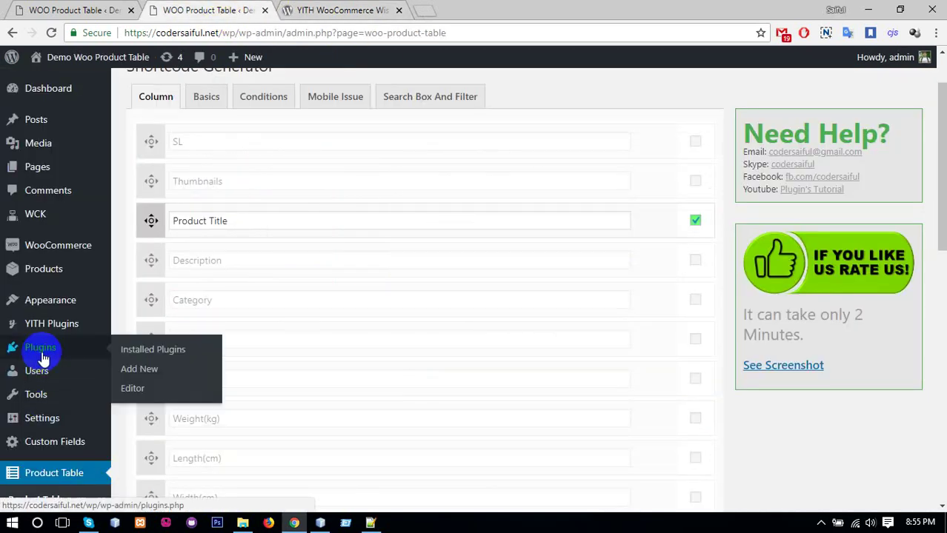
pyautogui.click(140, 373)
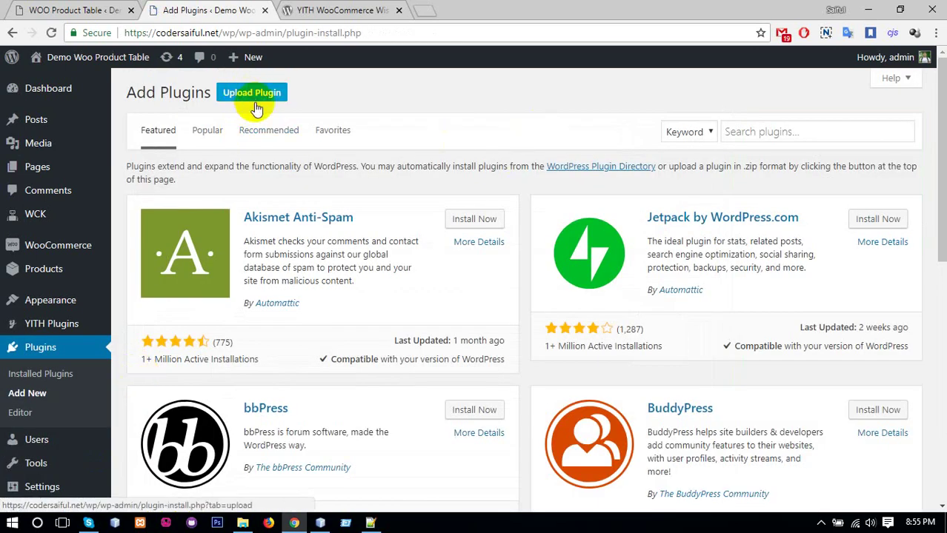
pyautogui.moveTo(253, 94); pyautogui.dragTo(704, 131)
pyautogui.click(750, 132)
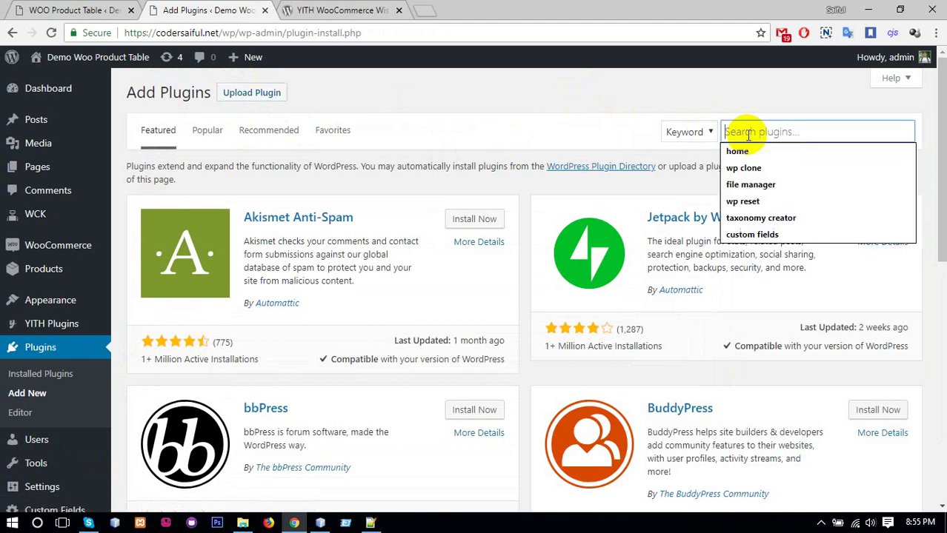
pyautogui.hotkey('ctrl', 'v')
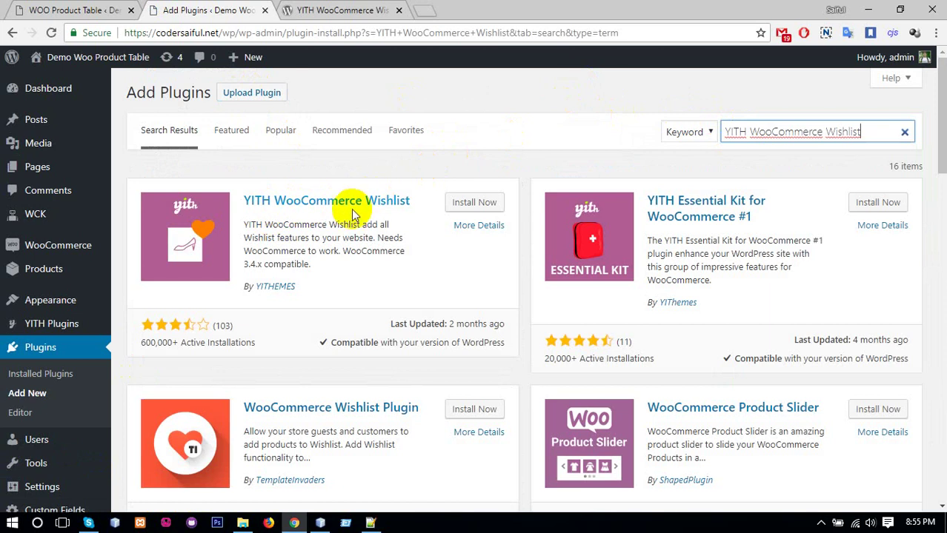
# Install and activate the YITH WooCommerce Wishlist plugin, and dismiss its activation notice
pyautogui.click(467, 208)
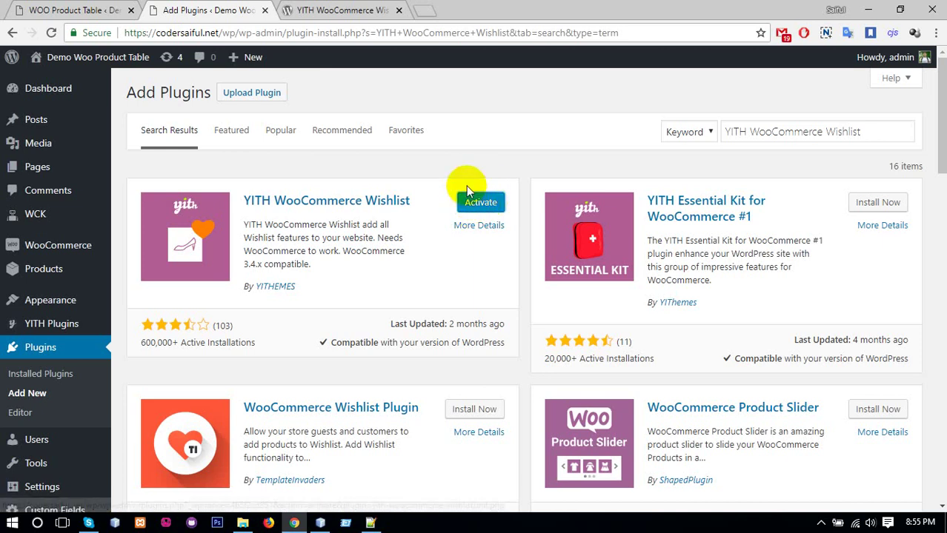
pyautogui.click(474, 205)
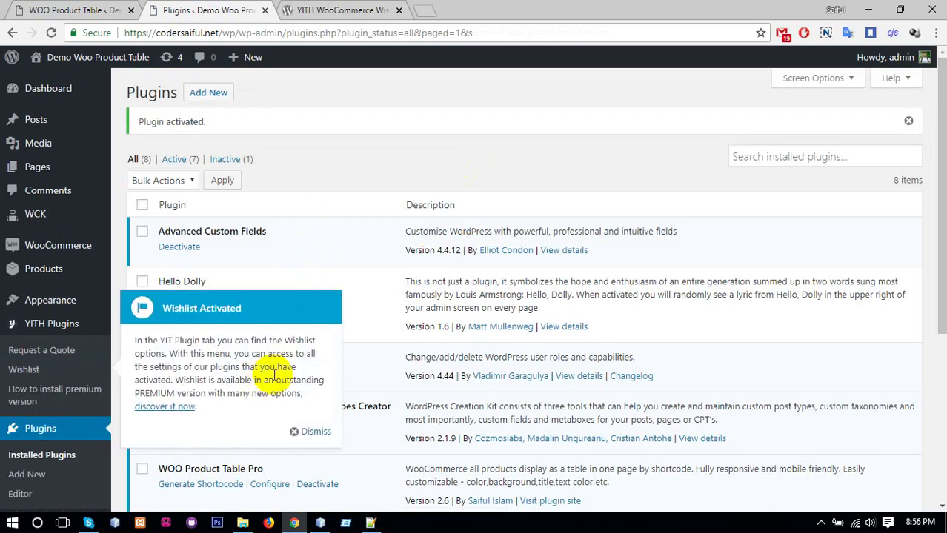
pyautogui.click(316, 432)
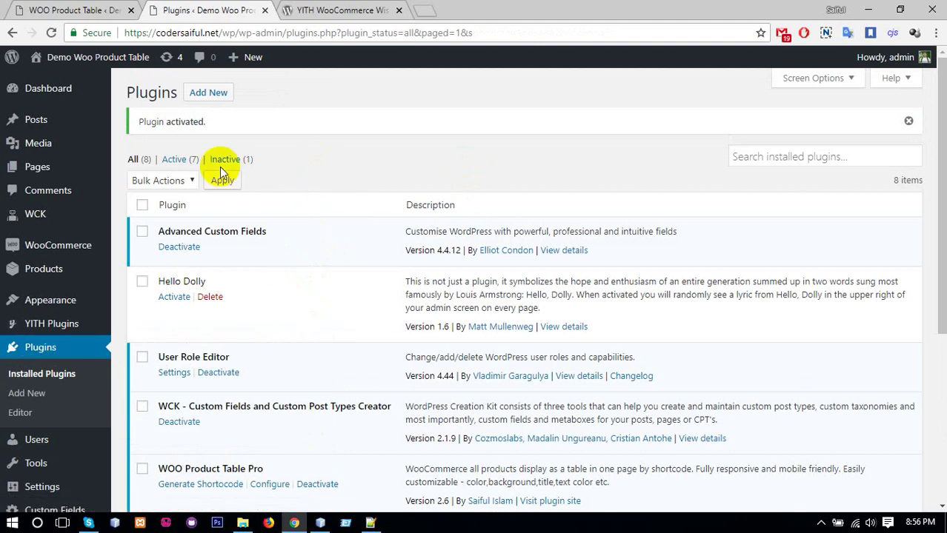
# Open the WOO Product Table Pro shortcode generator page
pyautogui.scroll(-2, 212, 302)
pyautogui.moveTo(95, 471)
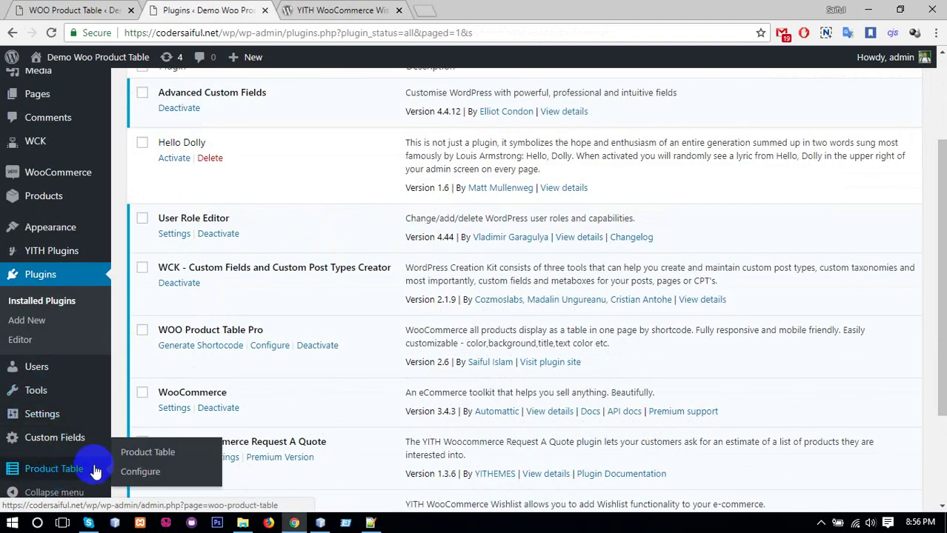
pyautogui.click(146, 453)
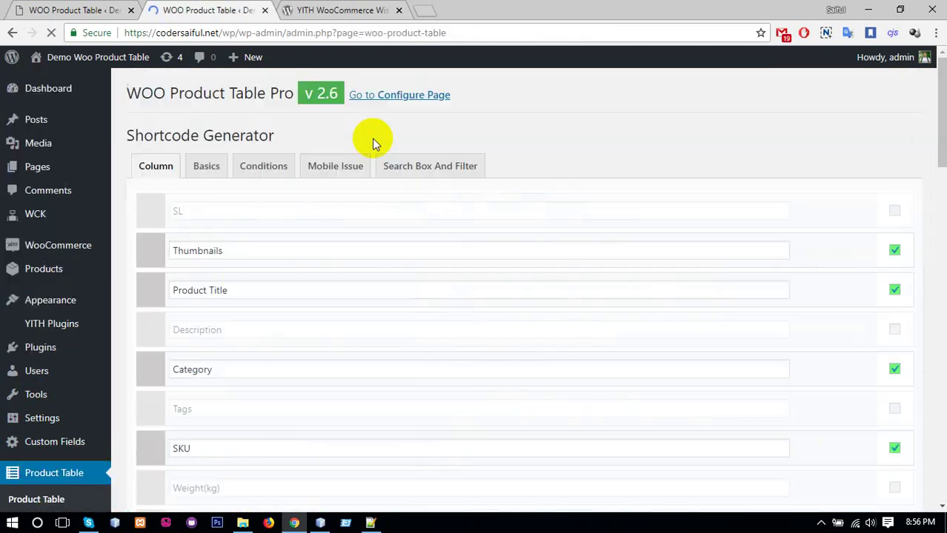
pyautogui.moveTo(272, 136); pyautogui.dragTo(123, 139)
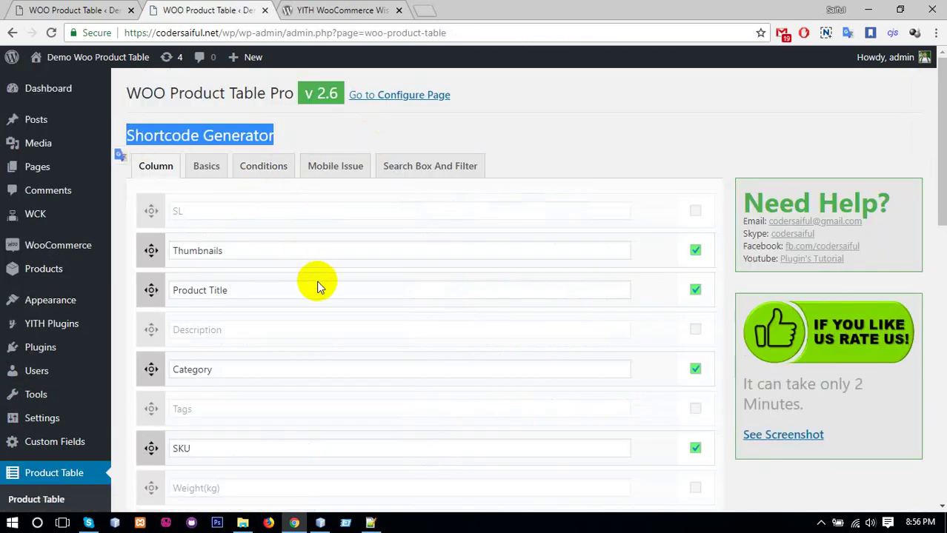
# Disable the Thumbnails, Category, SKU, Rating and Stock columns for the product table
pyautogui.scroll(-1, 317, 287)
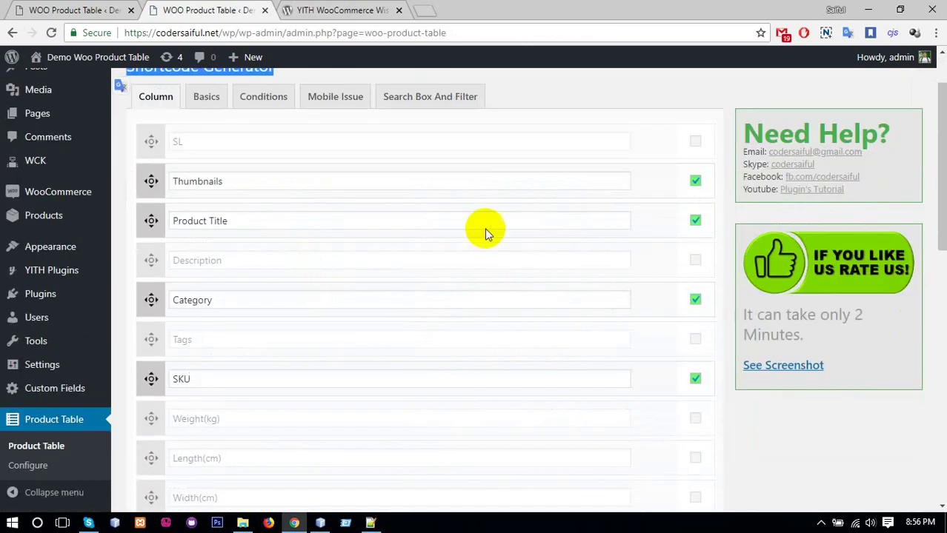
pyautogui.click(695, 181)
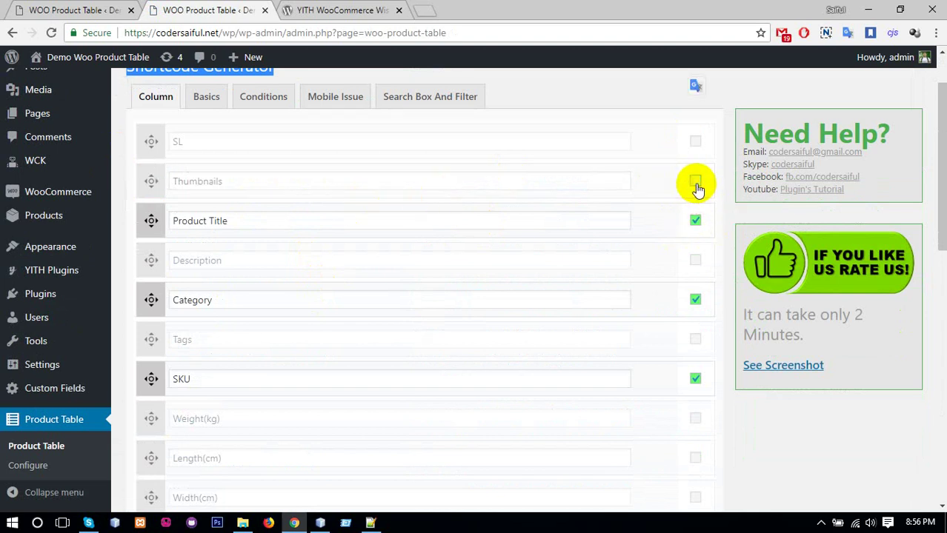
pyautogui.click(716, 85)
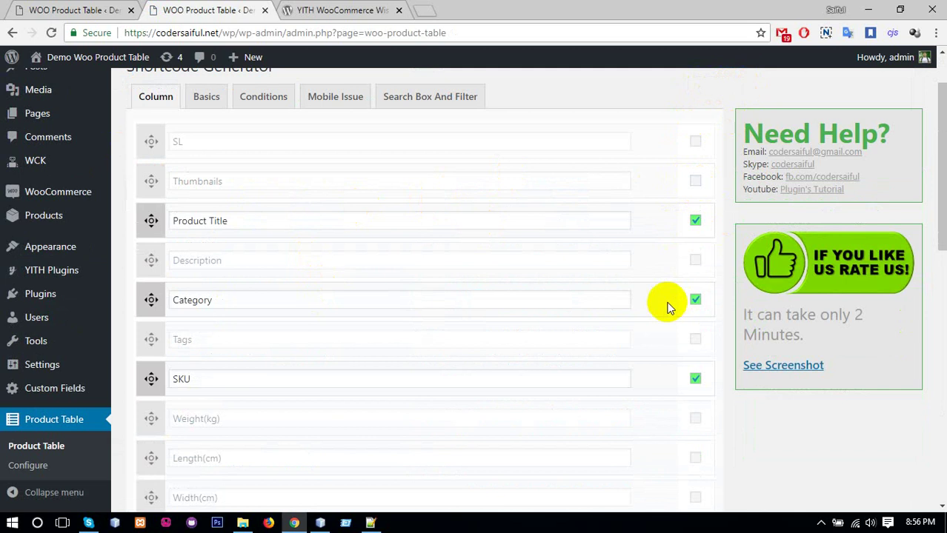
pyautogui.click(697, 301)
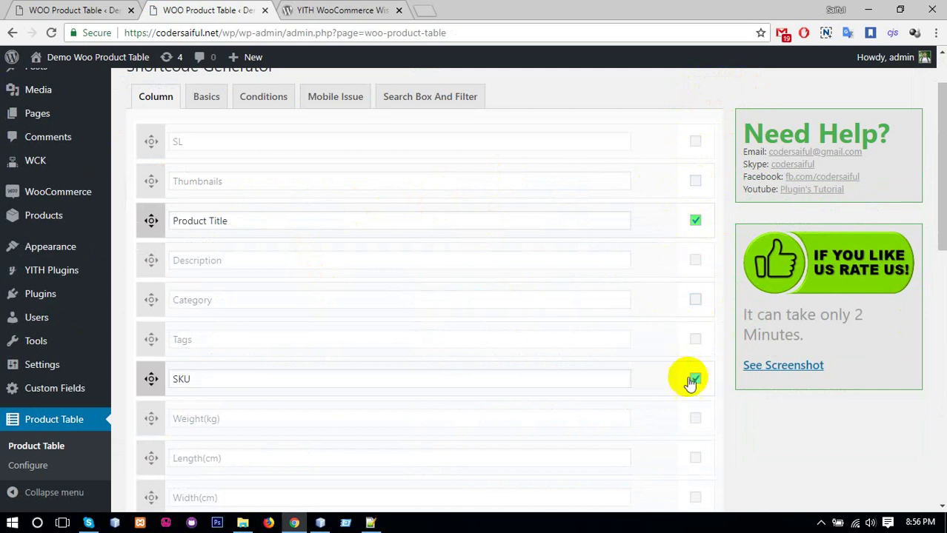
pyautogui.scroll(-5, 513, 345)
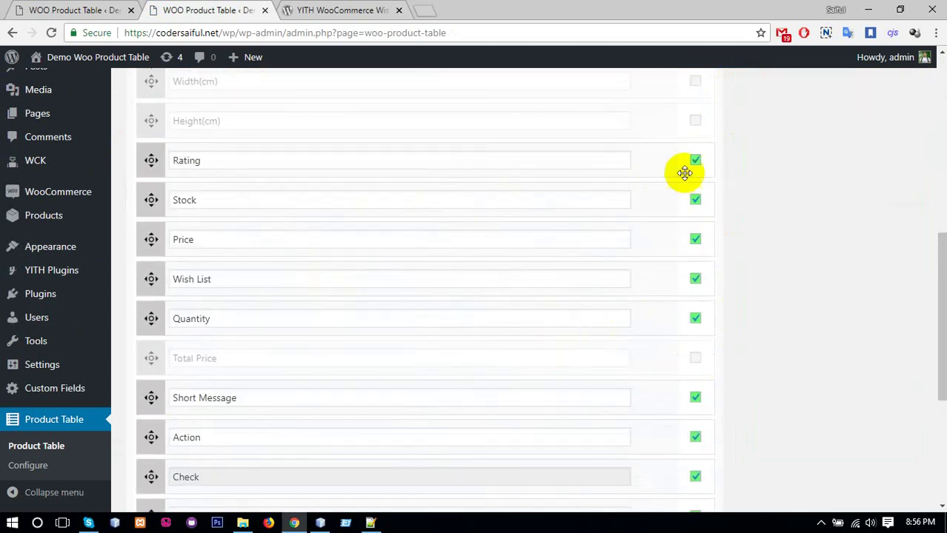
pyautogui.click(693, 162)
pyautogui.click(695, 201)
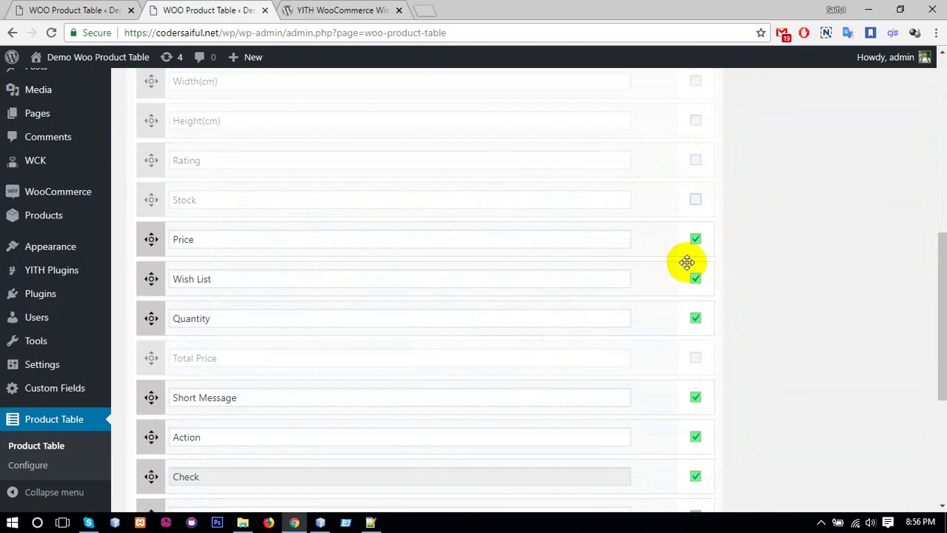
pyautogui.click(697, 280)
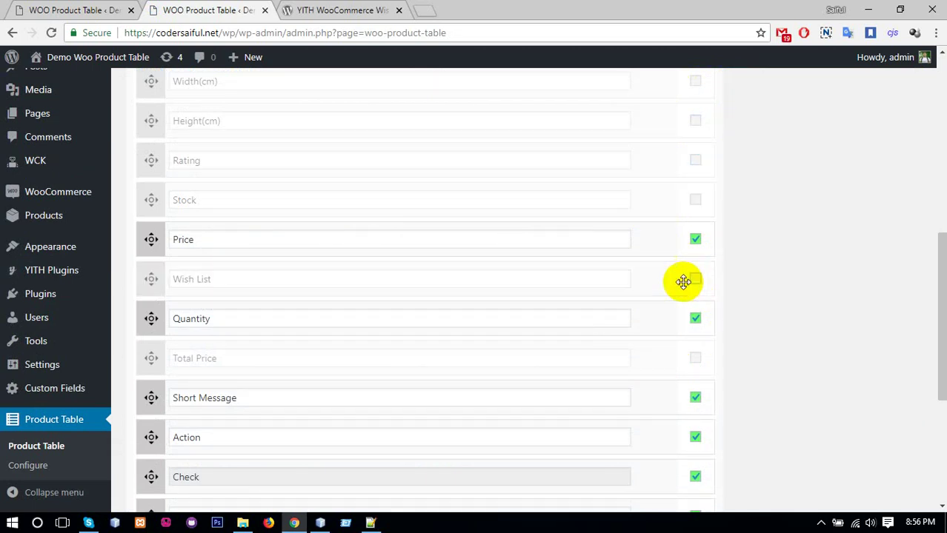
pyautogui.click(191, 279)
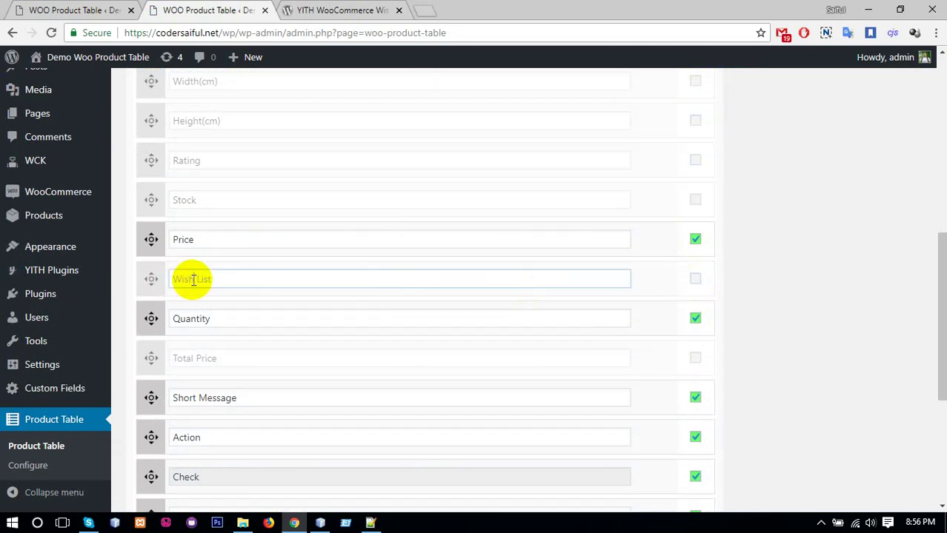
pyautogui.click(695, 280)
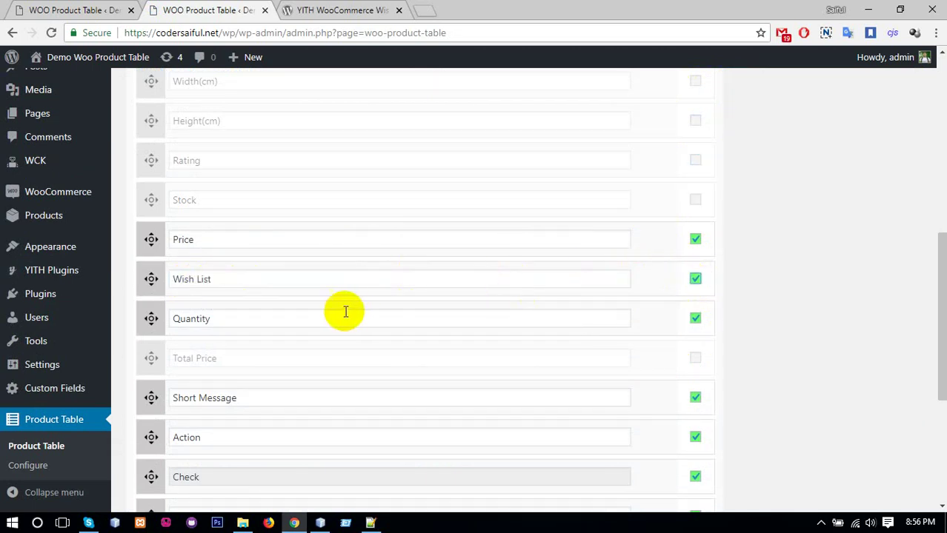
# Disable the Short Message, Check and Quote Request columns, keeping the Action column enabled
pyautogui.click(697, 398)
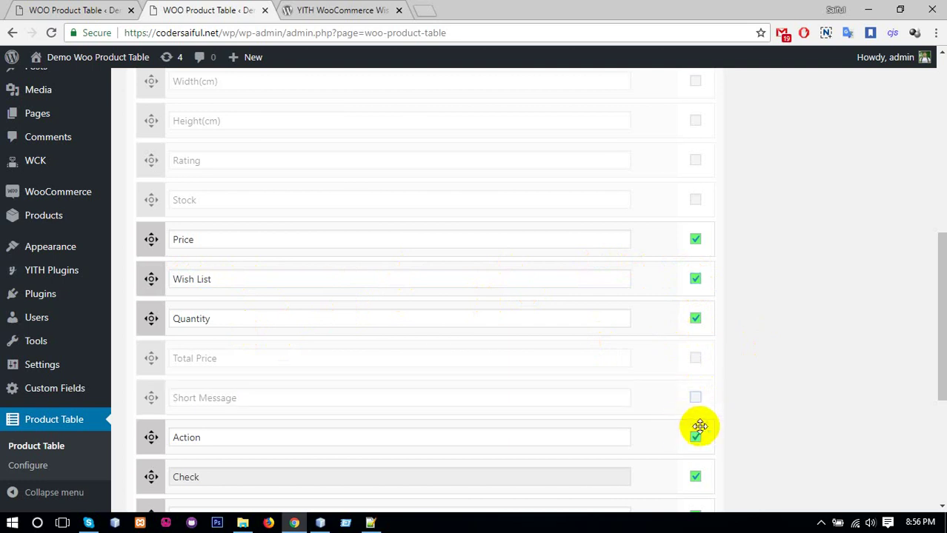
pyautogui.click(697, 438)
pyautogui.scroll(-3, 667, 423)
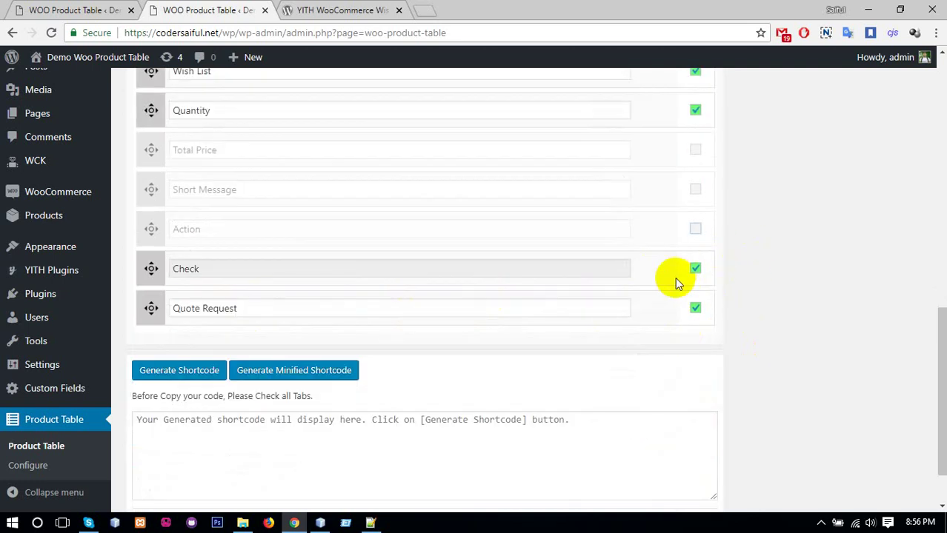
pyautogui.click(696, 229)
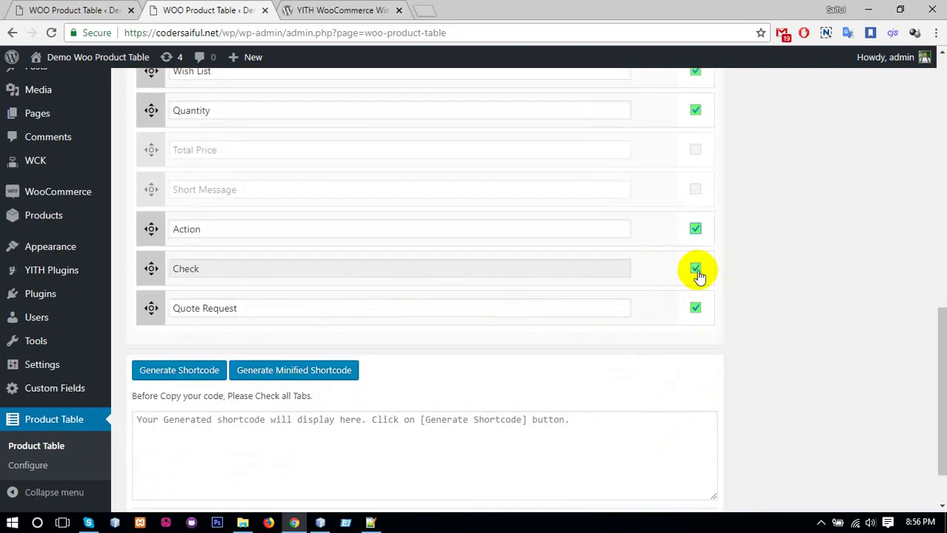
pyautogui.click(695, 268)
pyautogui.click(695, 306)
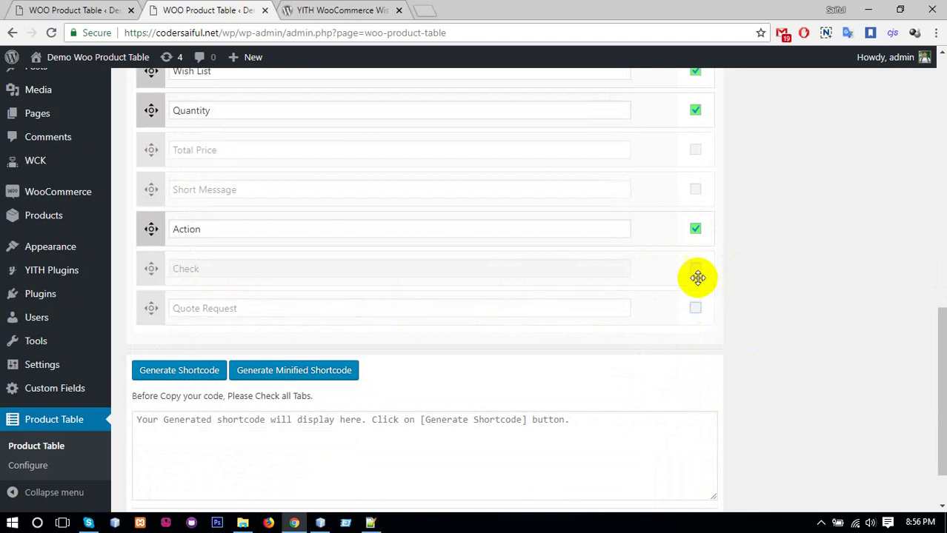
# Review the shortcode generator's Basics, Conditions, Mobile Issue, and Search Box And Filter settings, and return to the column settings
pyautogui.scroll(8, 482, 355)
pyautogui.scroll(3, 444, 348)
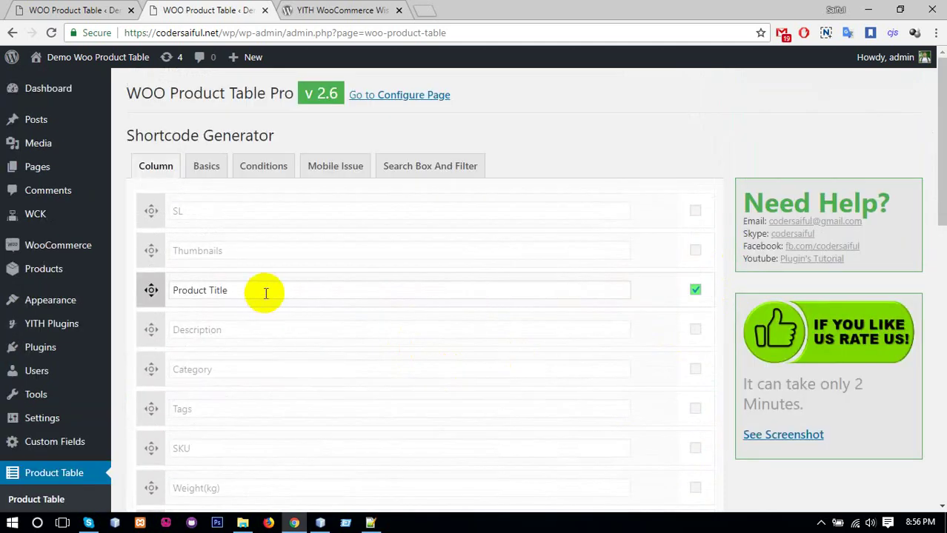
pyautogui.click(206, 166)
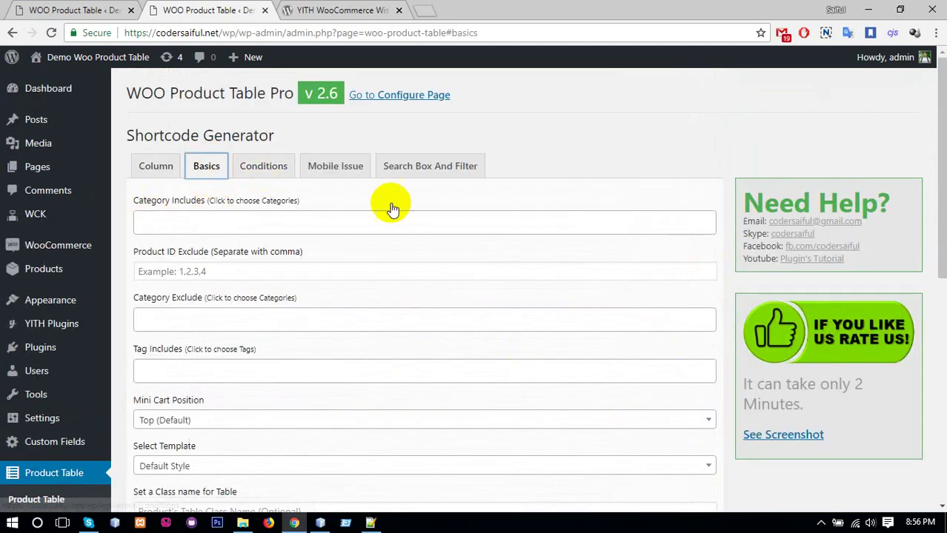
pyautogui.click(256, 174)
pyautogui.click(322, 175)
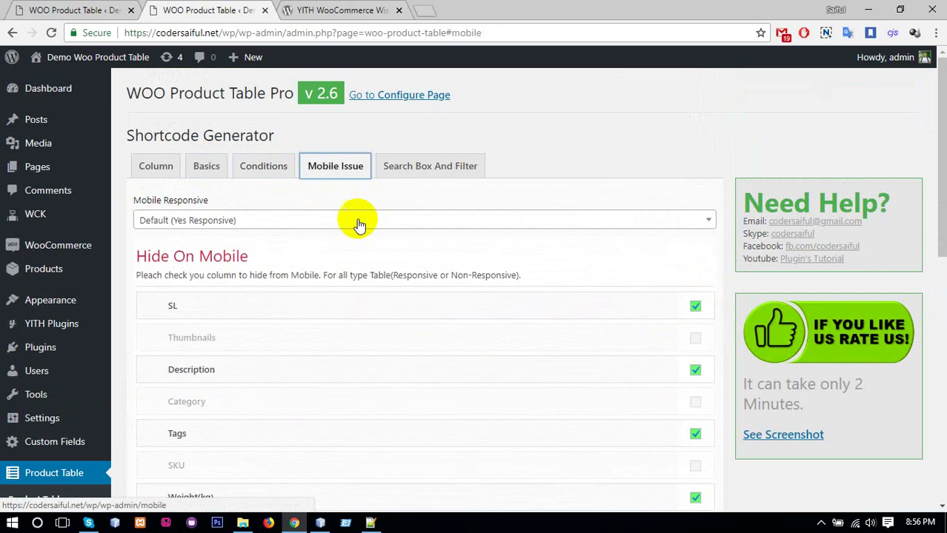
pyautogui.click(419, 178)
pyautogui.click(154, 175)
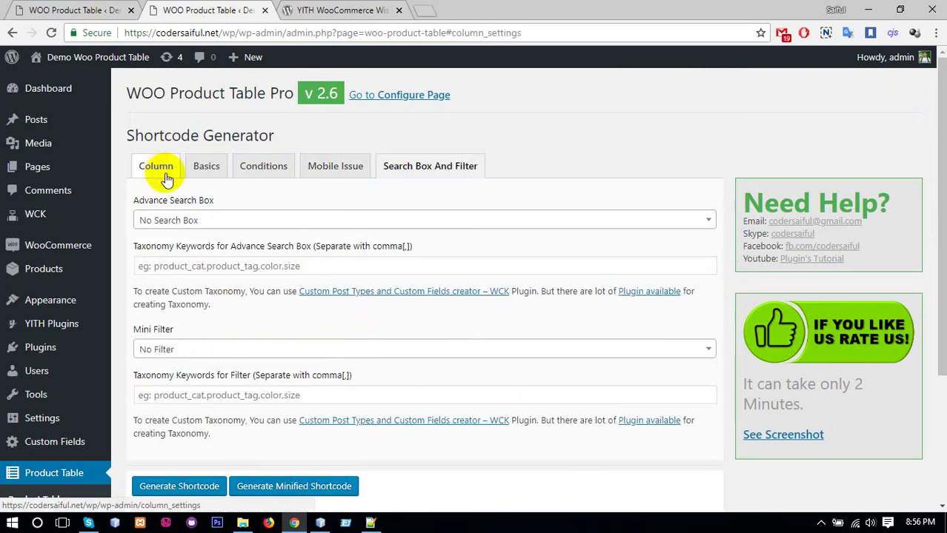
# Change the Wish List column's title to "Add Wish List"
pyautogui.scroll(-4, 473, 308)
pyautogui.scroll(-5, 483, 322)
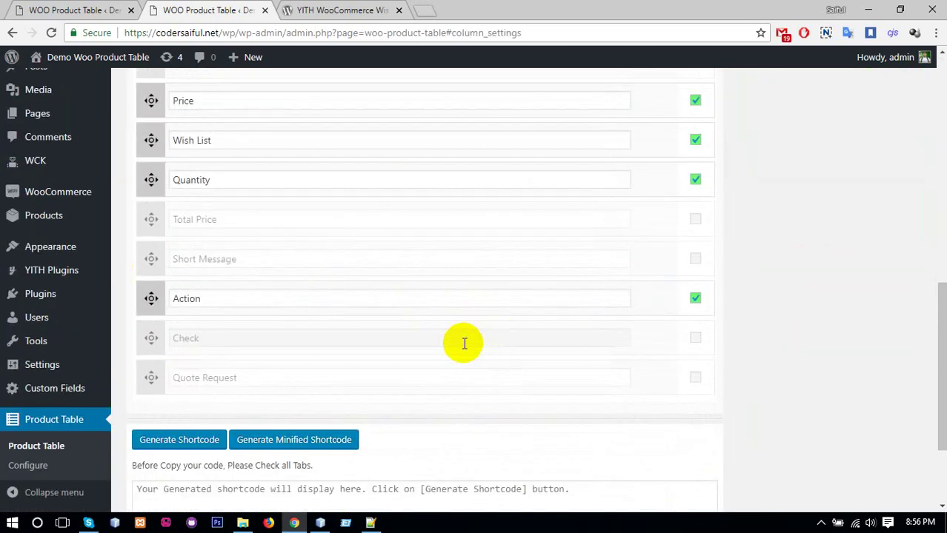
pyautogui.scroll(-1, 273, 441)
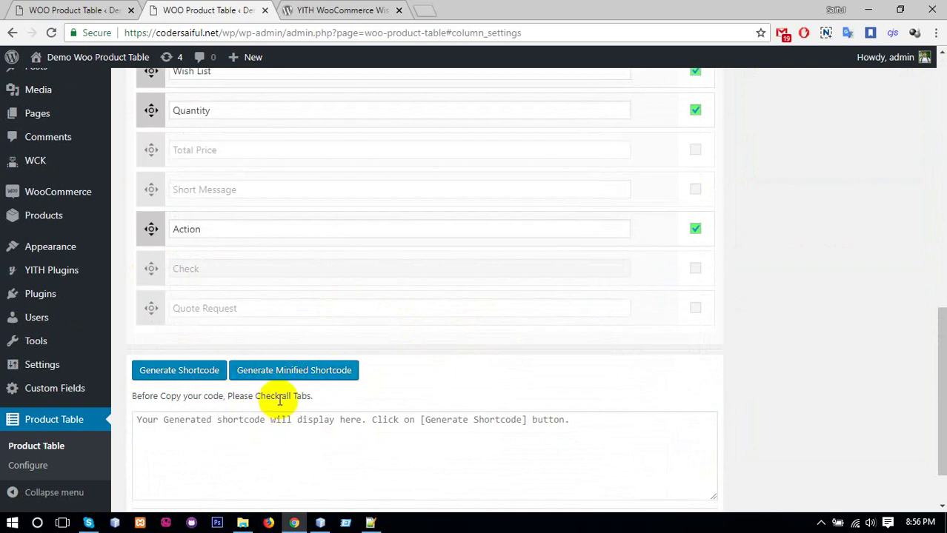
pyautogui.scroll(1, 222, 196)
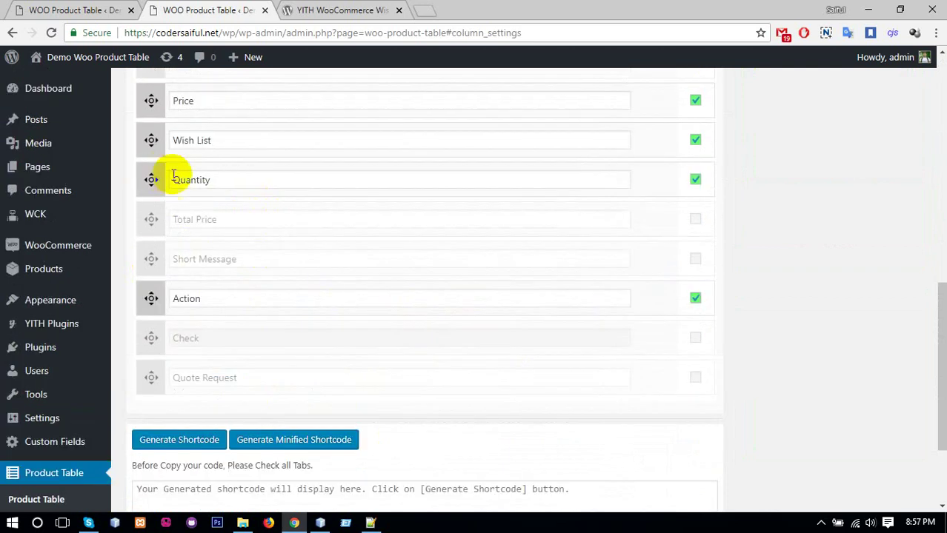
pyautogui.moveTo(228, 142); pyautogui.dragTo(159, 140)
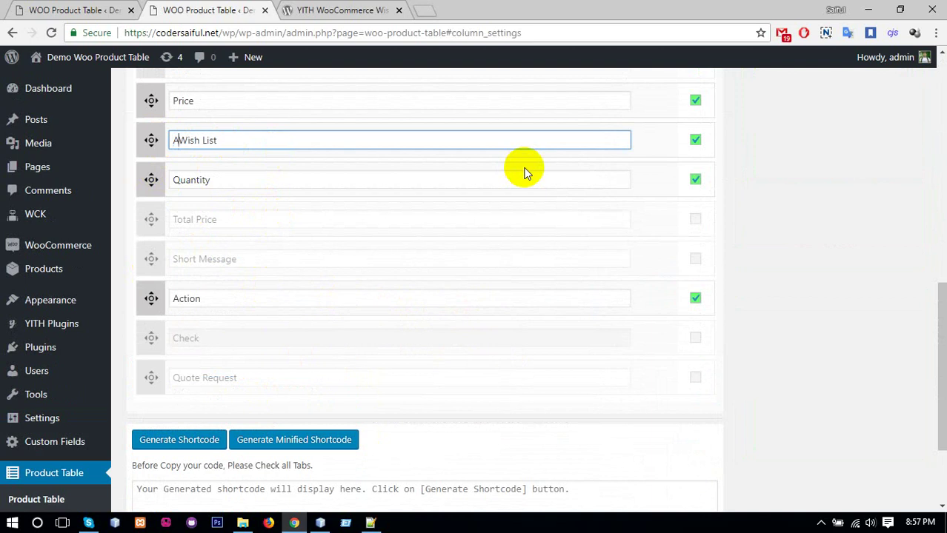
# Generate the minified shortcode for the product table and copy the whole code
pyautogui.click(286, 445)
pyautogui.scroll(-2, 405, 395)
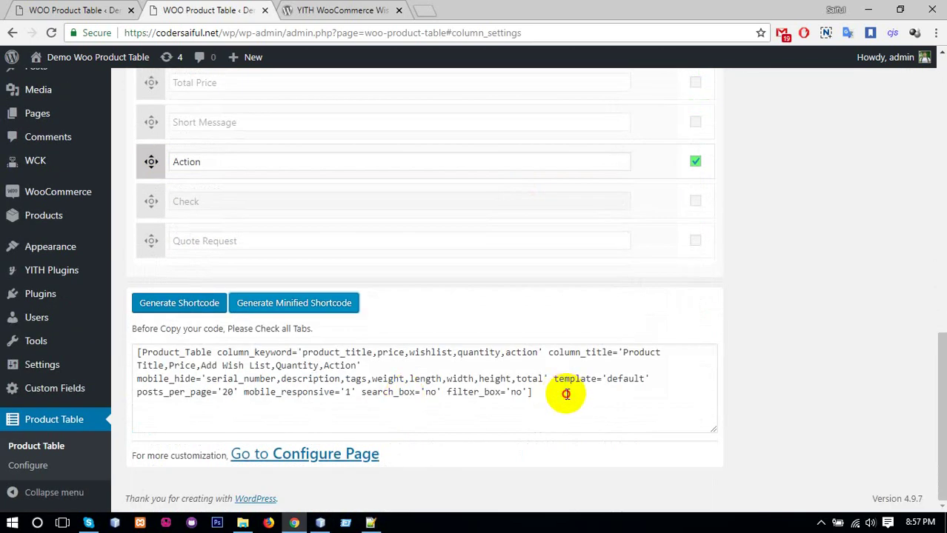
pyautogui.moveTo(567, 394); pyautogui.dragTo(127, 350)
pyautogui.hotkey('ctrl', 'c')
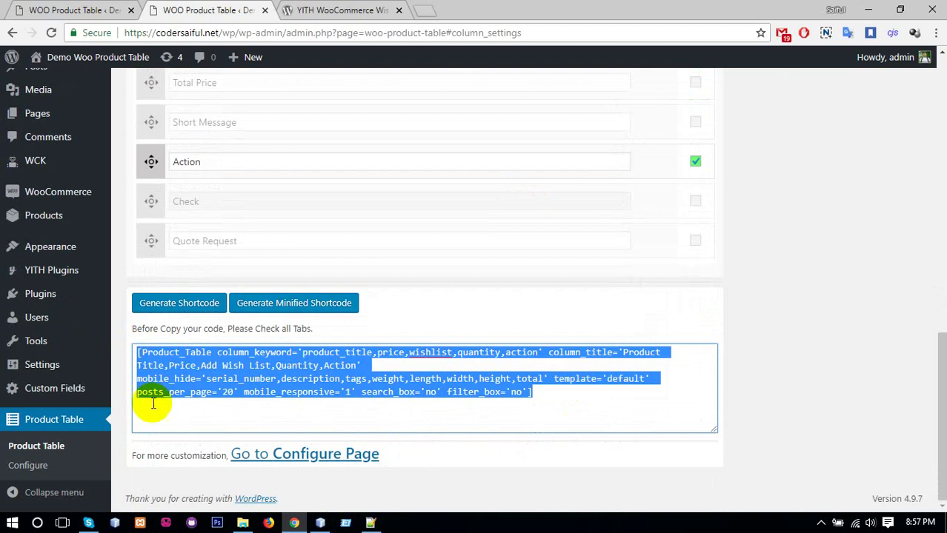
# Create a new page titled "WishList" and paste the copied product table shortcode as its content
pyautogui.scroll(1, 53, 378)
pyautogui.moveTo(56, 384)
pyautogui.scroll(4, 59, 381)
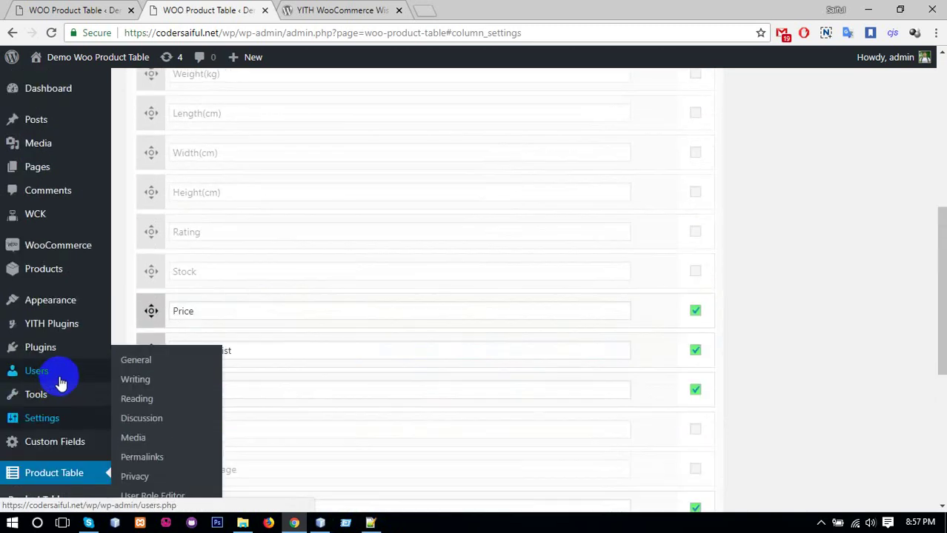
pyautogui.scroll(-5, 64, 386)
pyautogui.scroll(5, 56, 169)
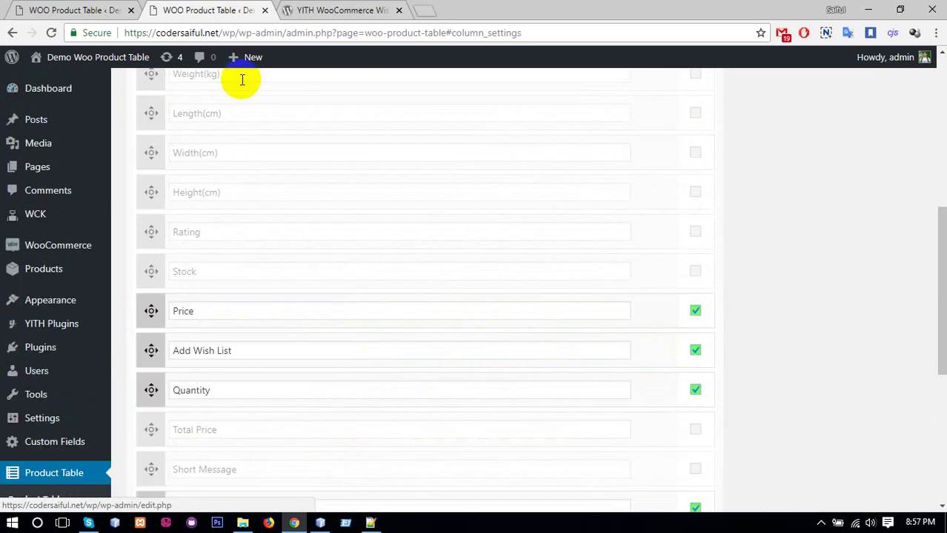
pyautogui.moveTo(243, 61)
pyautogui.middleClick(243, 121)
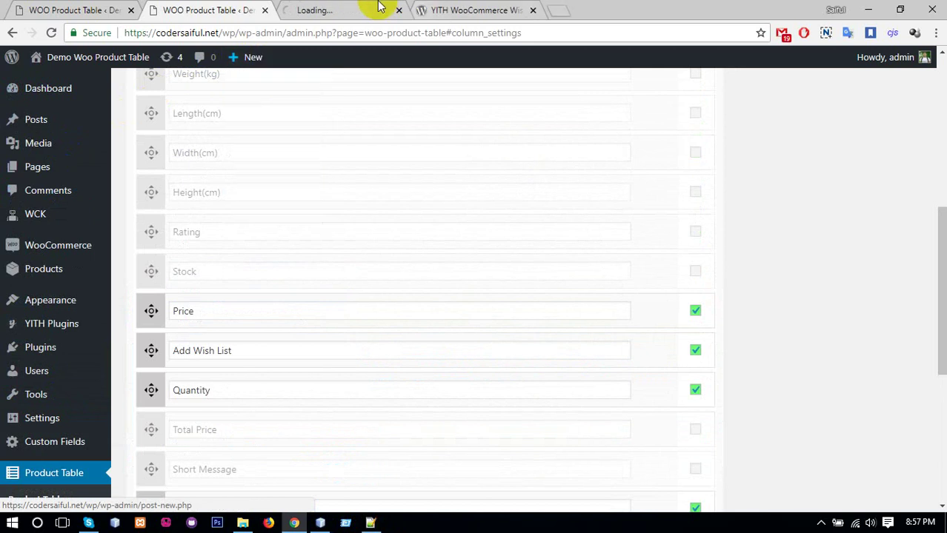
pyautogui.click(372, 9)
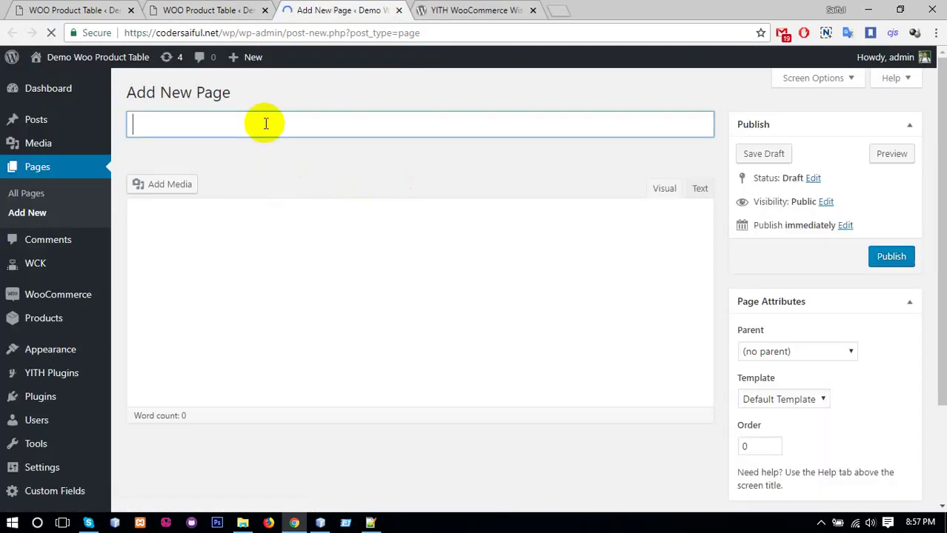
pyautogui.write('WishList')
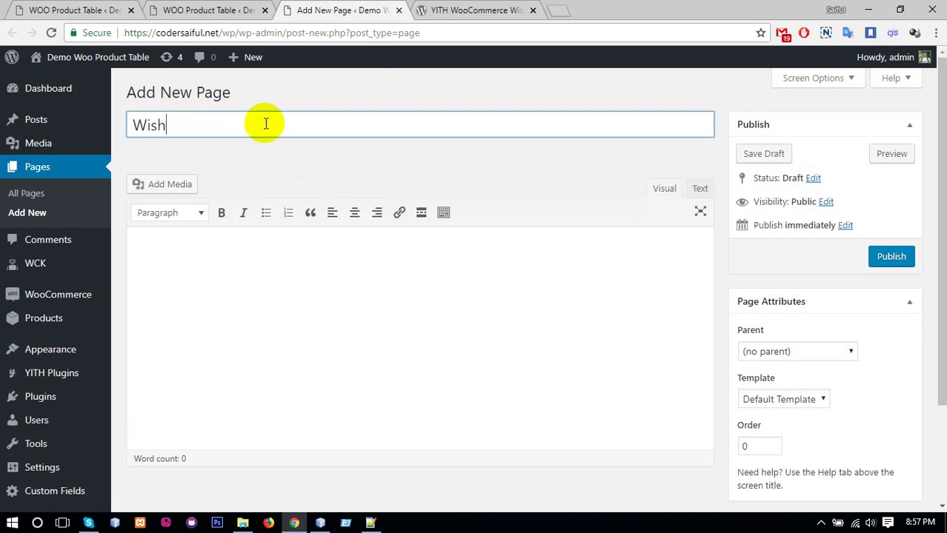
pyautogui.click(278, 264)
pyautogui.hotkey('ctrl', 'v')
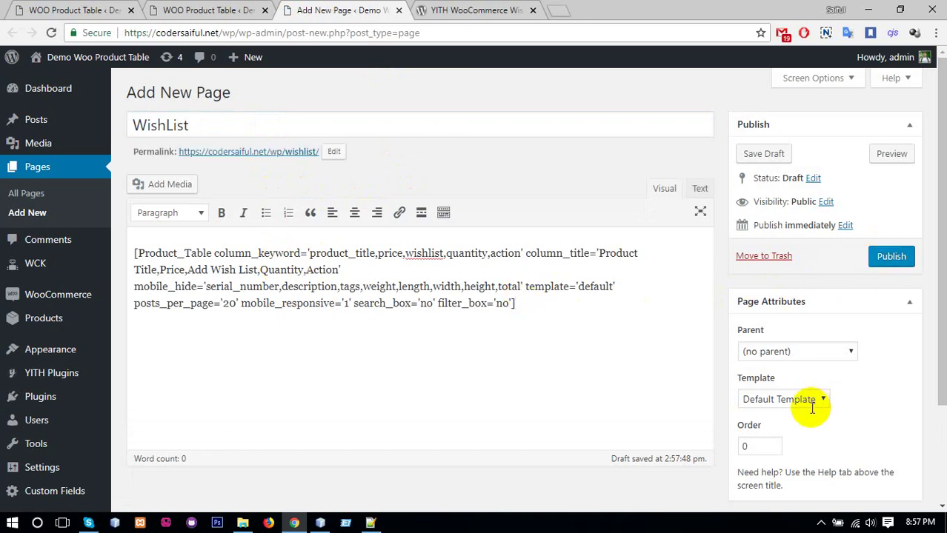
# Set the WishList page's template to Full width and publish the page
pyautogui.scroll(-1, 811, 408)
pyautogui.click(801, 329)
pyautogui.click(771, 363)
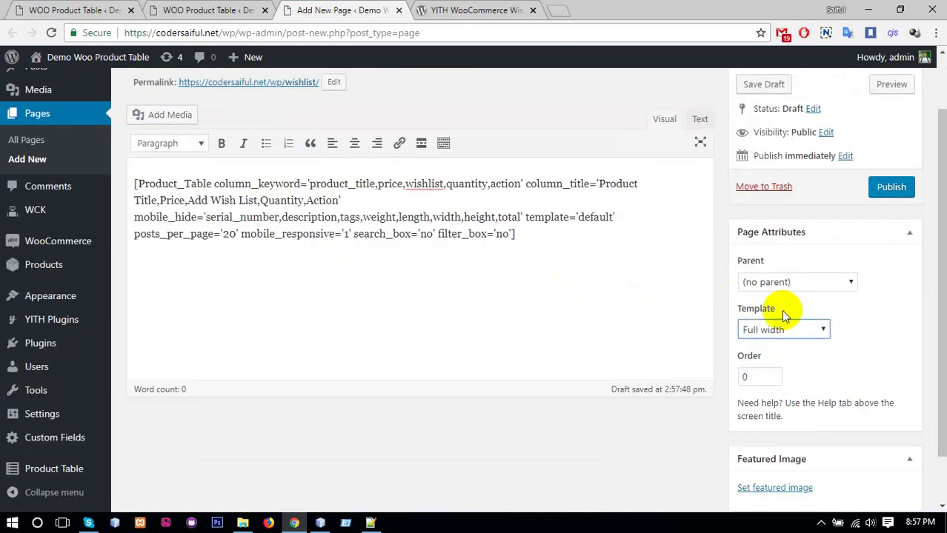
pyautogui.click(889, 187)
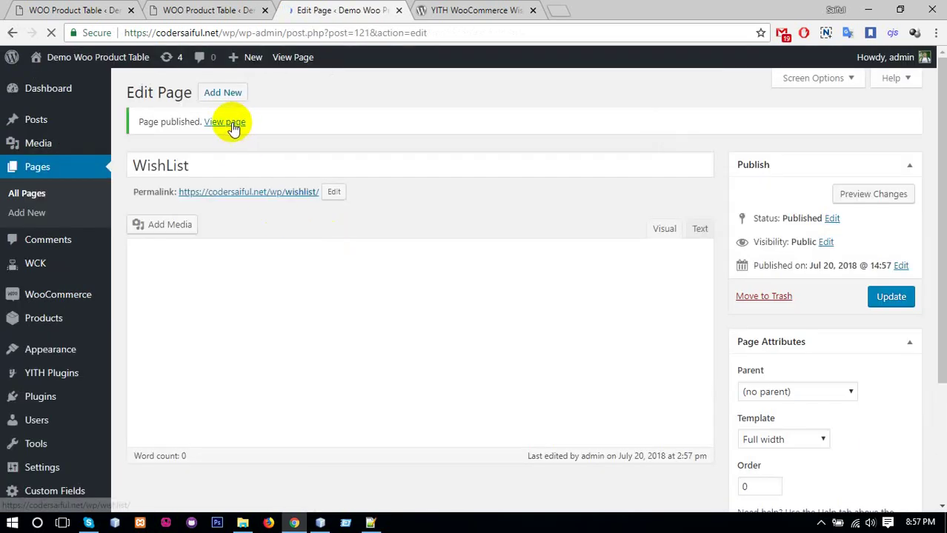
# View the published WishList page in a new tab and bring its product table into view
pyautogui.middleClick(228, 122)
pyautogui.click(488, 13)
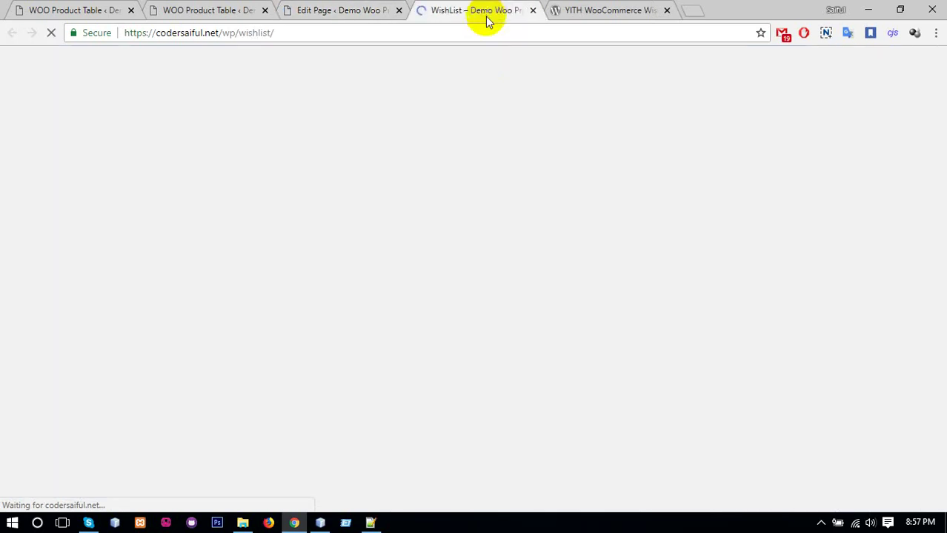
pyautogui.scroll(-4, 468, 201)
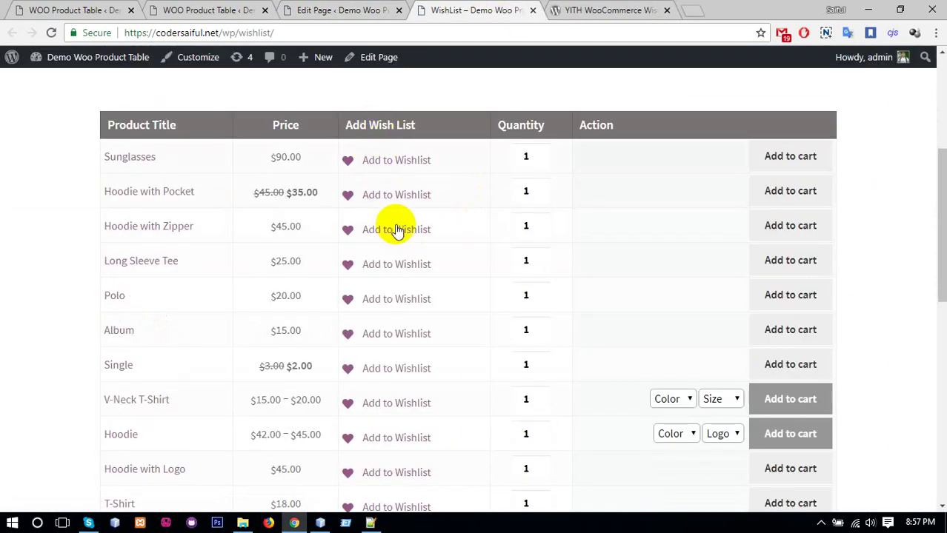
# Add several products from the table to the wishlist, including Sunglasses, Hoodie with Pocket, T-Shirt and test
pyautogui.click(381, 169)
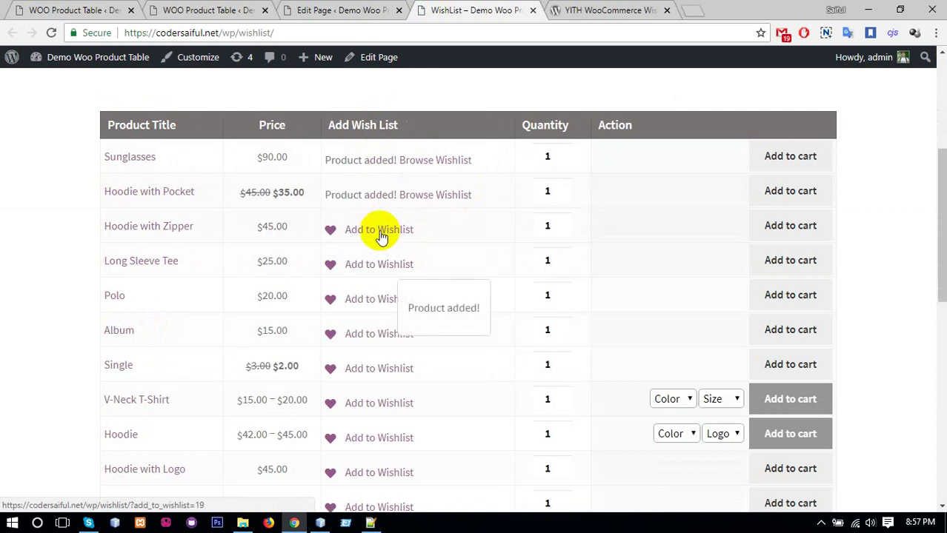
pyautogui.scroll(-3, 385, 308)
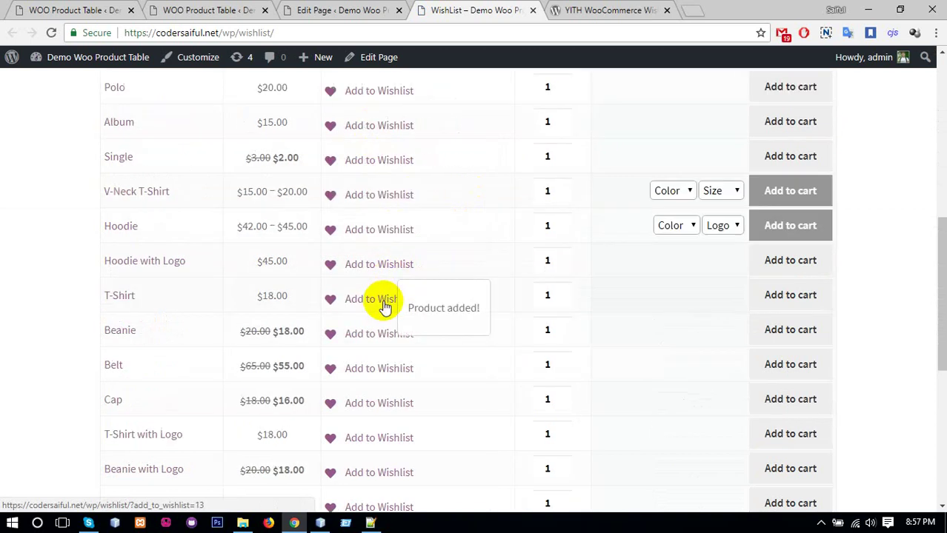
pyautogui.click(370, 304)
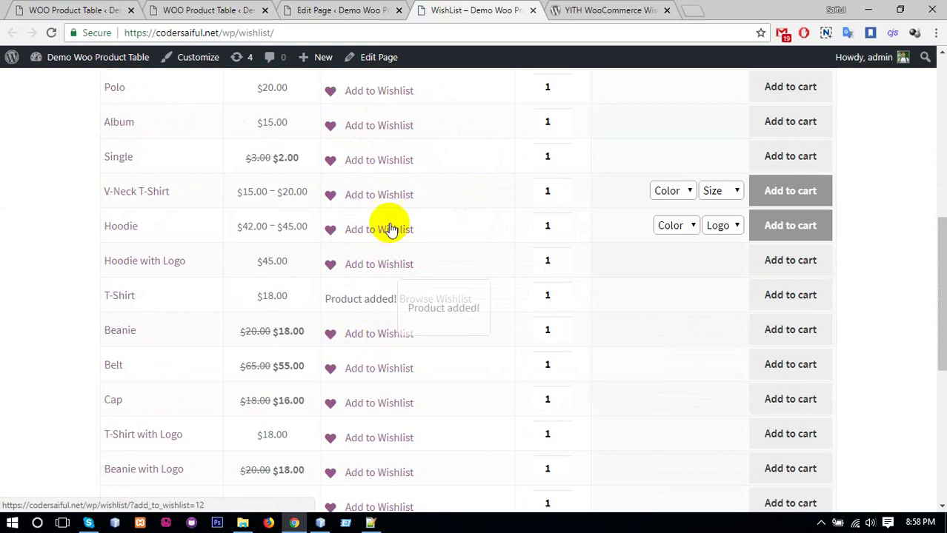
pyautogui.click(393, 197)
pyautogui.scroll(-3, 387, 375)
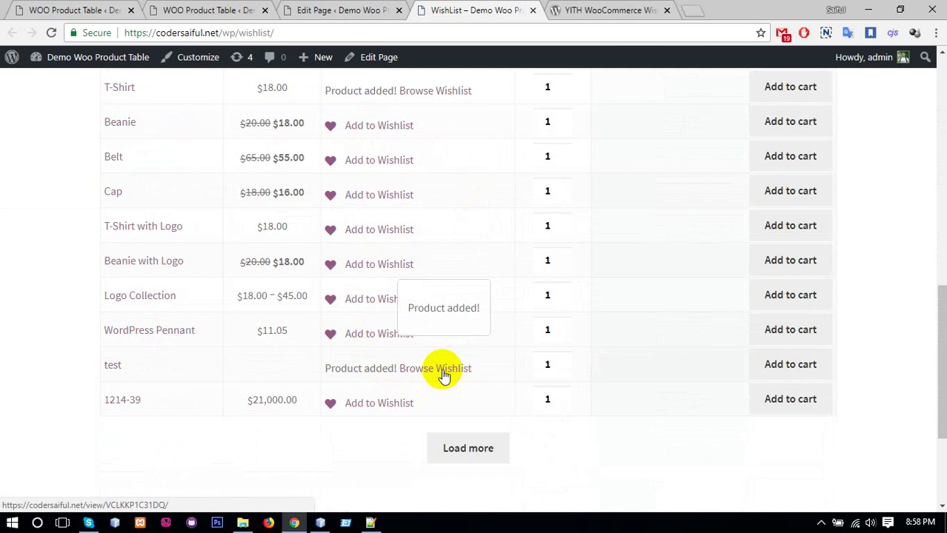
# Open the test product's Browse Wishlist link in a new tab and check the address it leads to
pyautogui.rightClick(442, 375)
pyautogui.click(487, 206)
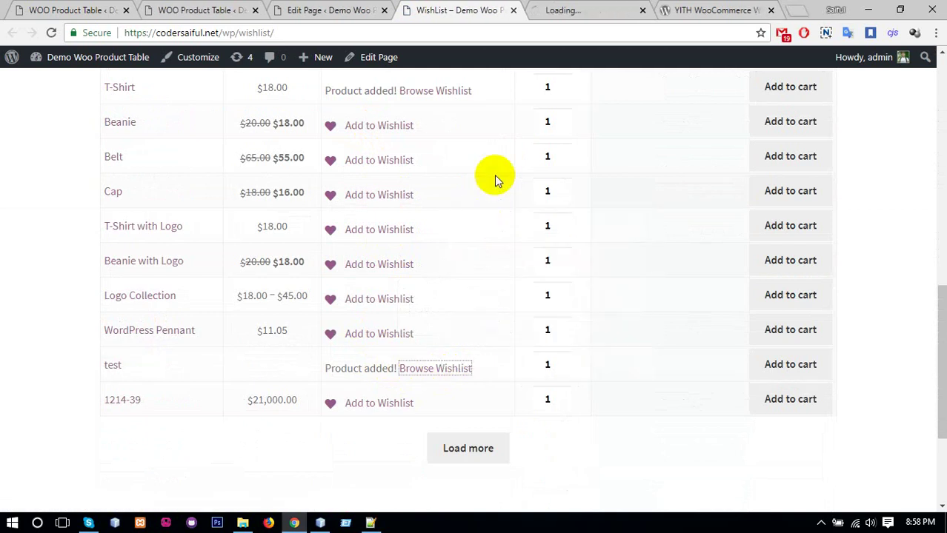
pyautogui.click(576, 7)
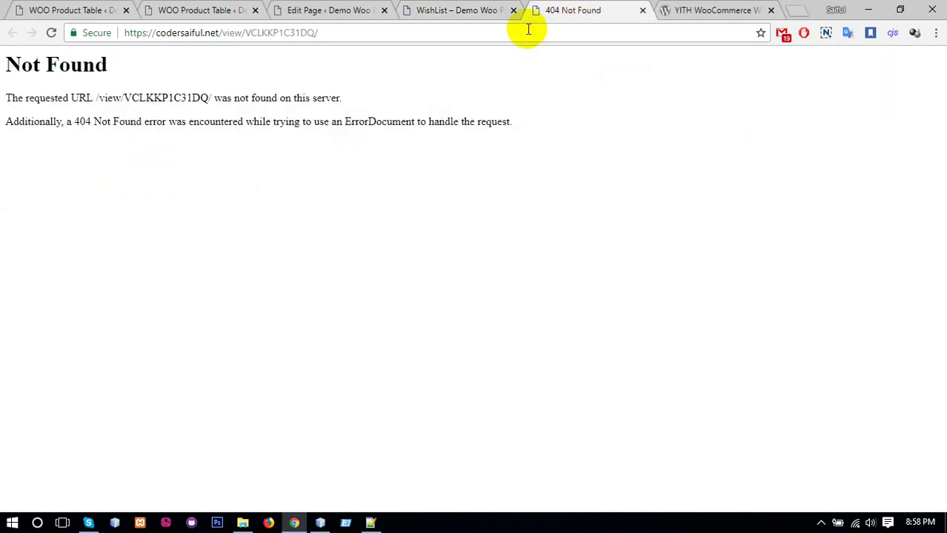
pyautogui.click(270, 42)
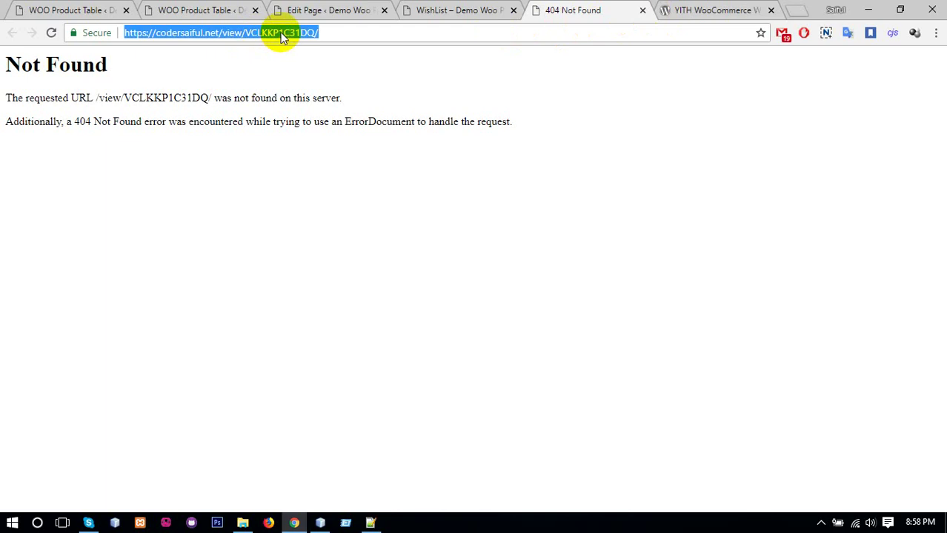
pyautogui.click(281, 36)
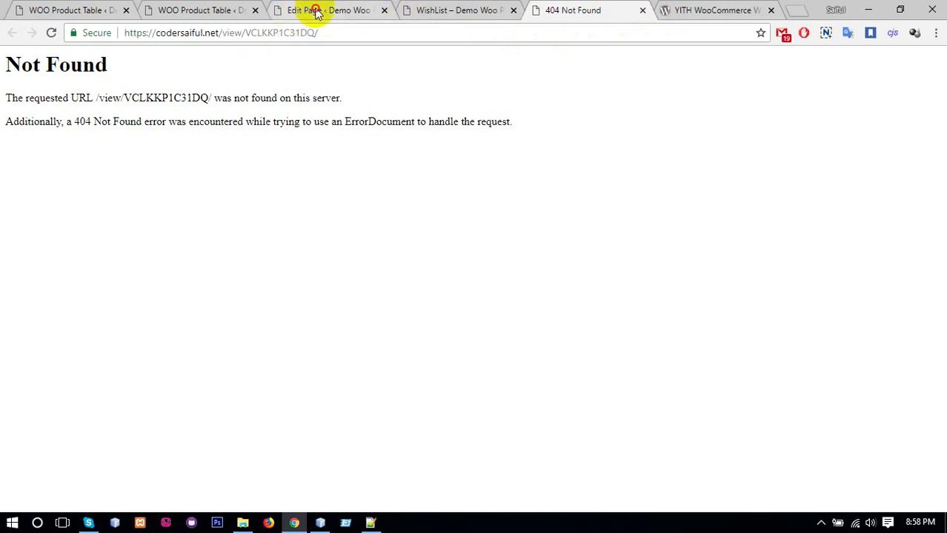
# Open the YITH Wishlist settings and look through the pages offered for the Wishlist Page option
pyautogui.click(316, 13)
pyautogui.moveTo(41, 378)
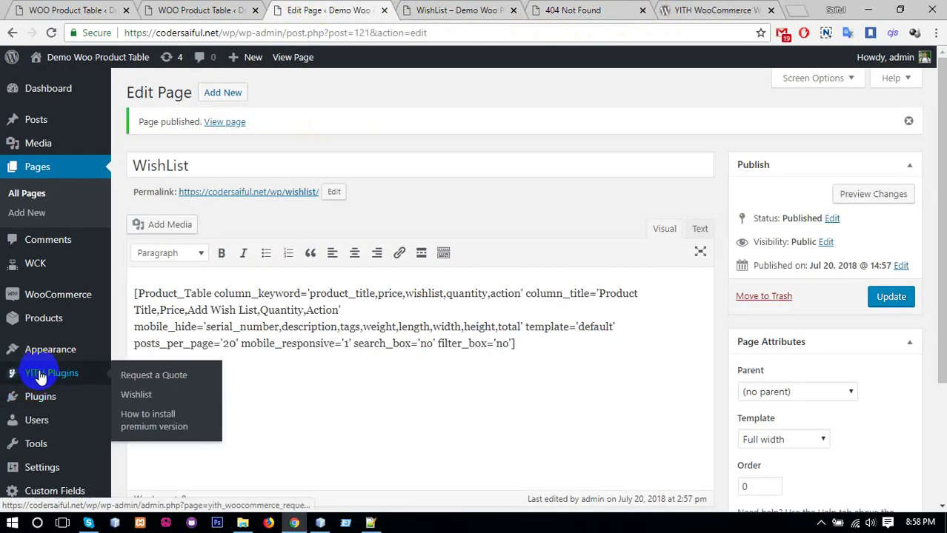
pyautogui.click(141, 402)
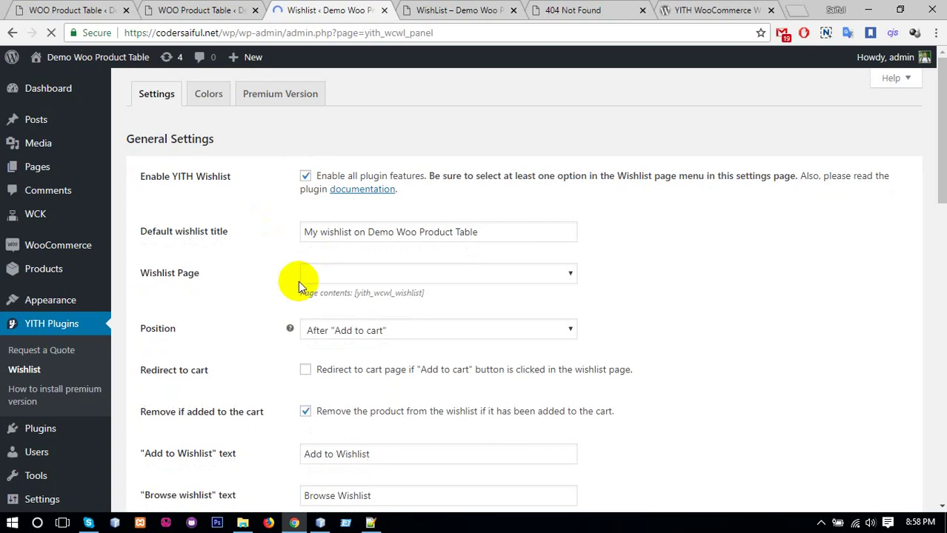
pyautogui.click(324, 276)
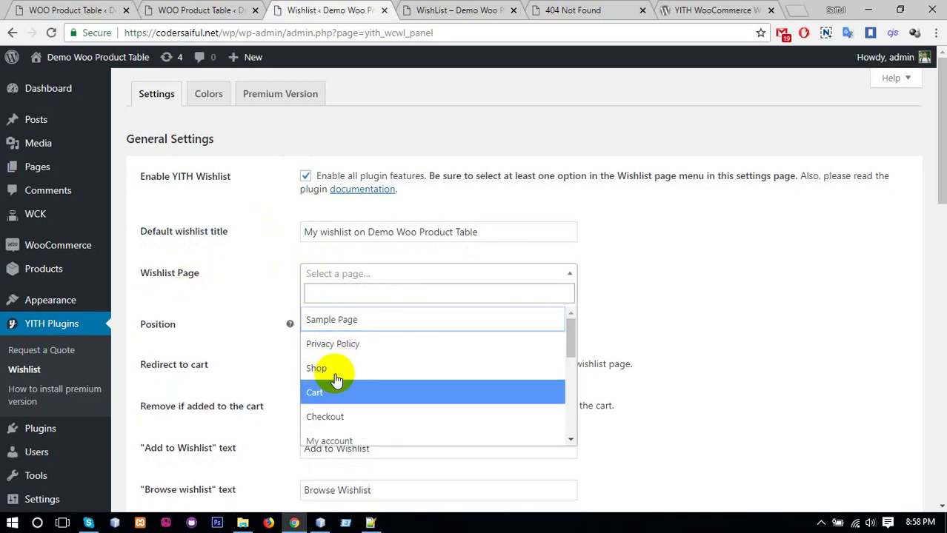
pyautogui.scroll(-1, 341, 406)
pyautogui.scroll(-2, 341, 386)
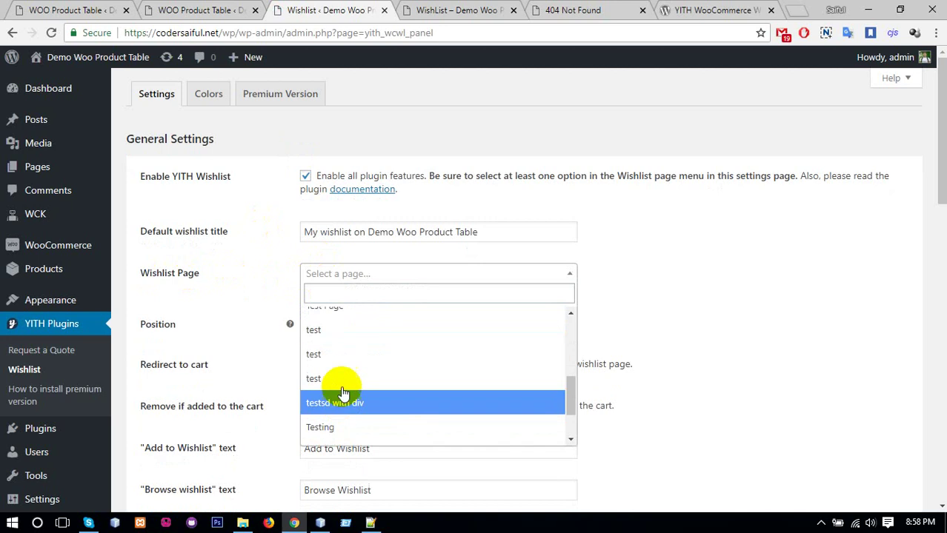
pyautogui.click(428, 136)
# Create and publish a new empty page titled "Page For WishList" with the Full width template
pyautogui.moveTo(243, 64)
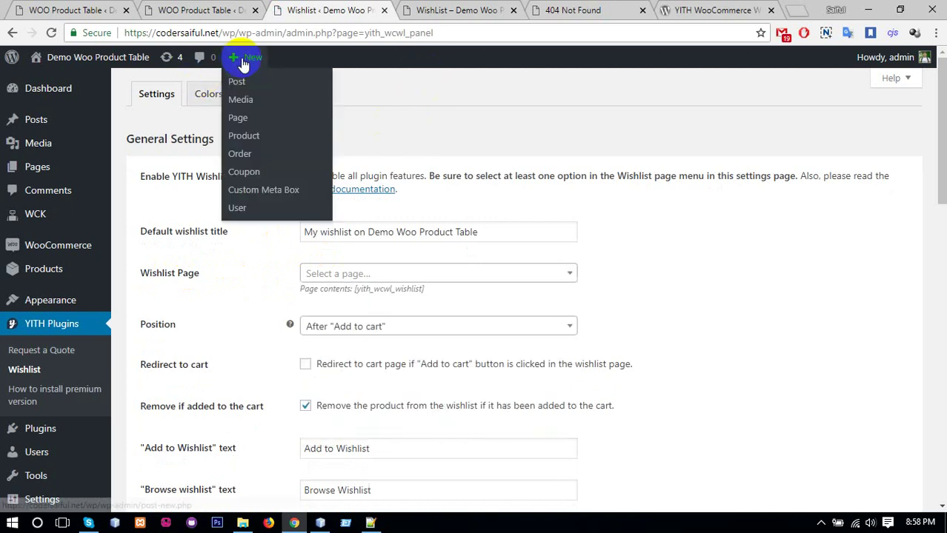
pyautogui.middleClick(245, 120)
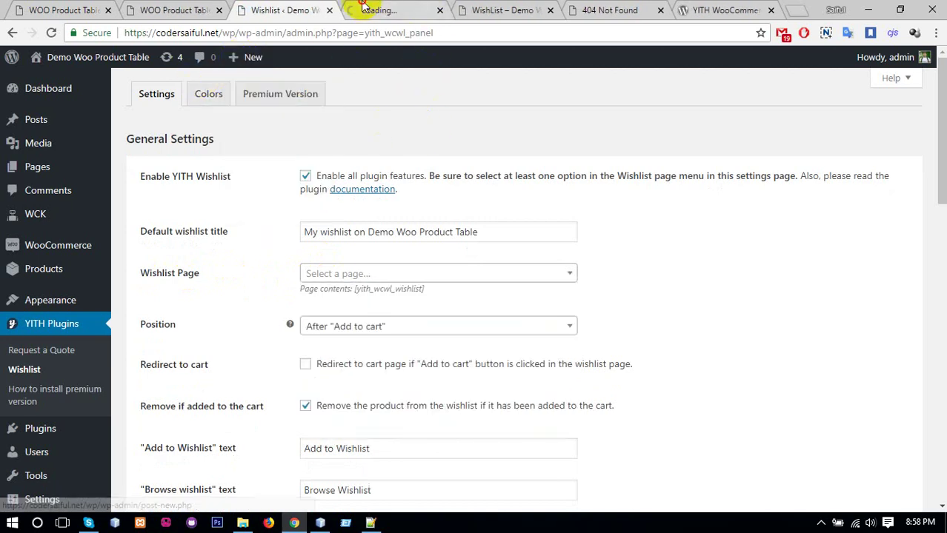
pyautogui.click(415, 11)
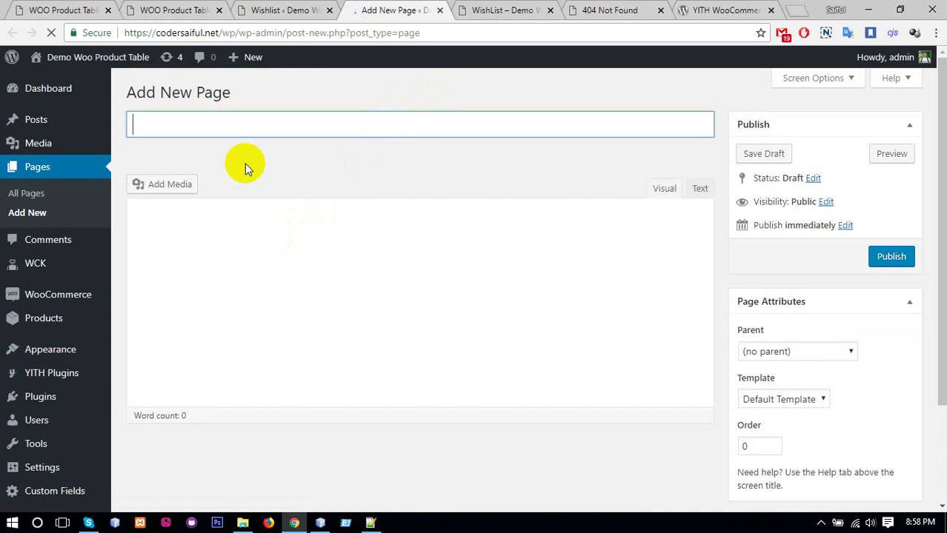
pyautogui.click(232, 128)
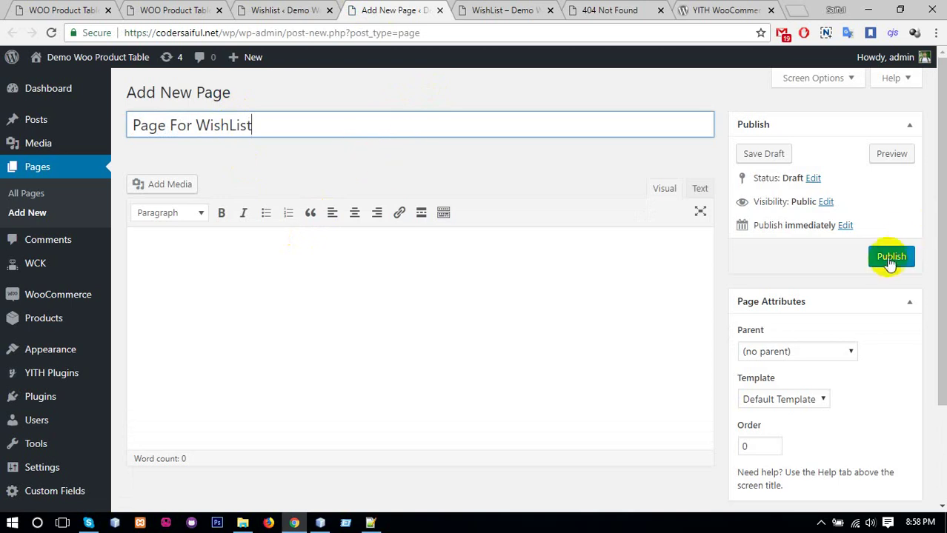
pyautogui.click(771, 403)
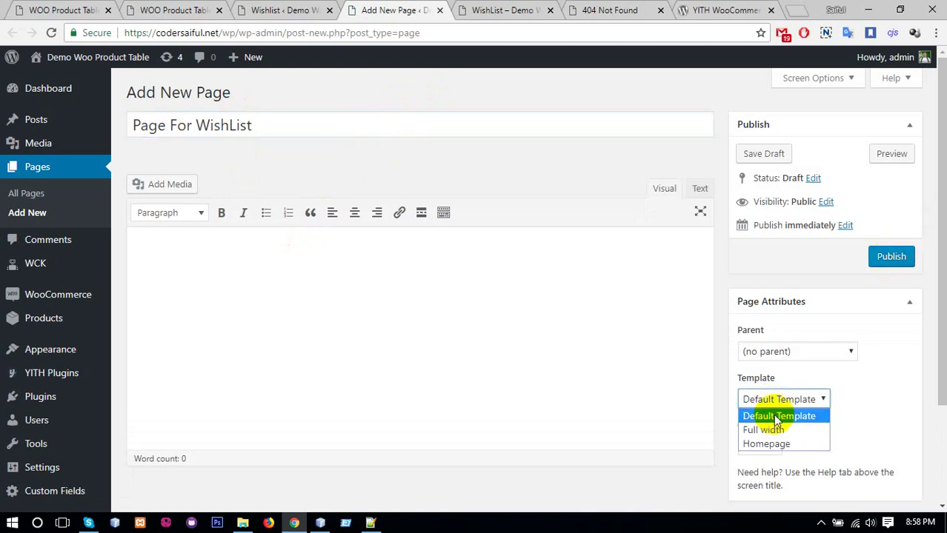
pyautogui.click(763, 430)
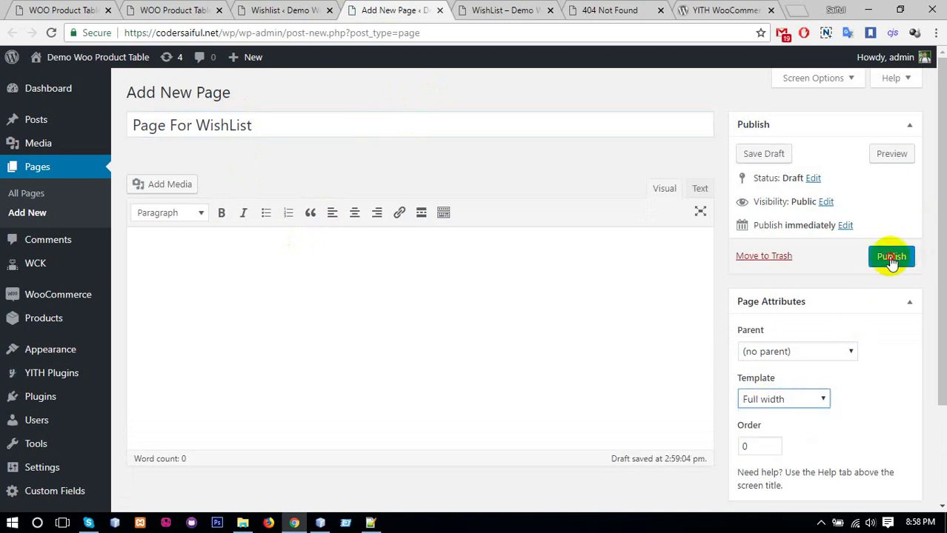
pyautogui.click(896, 256)
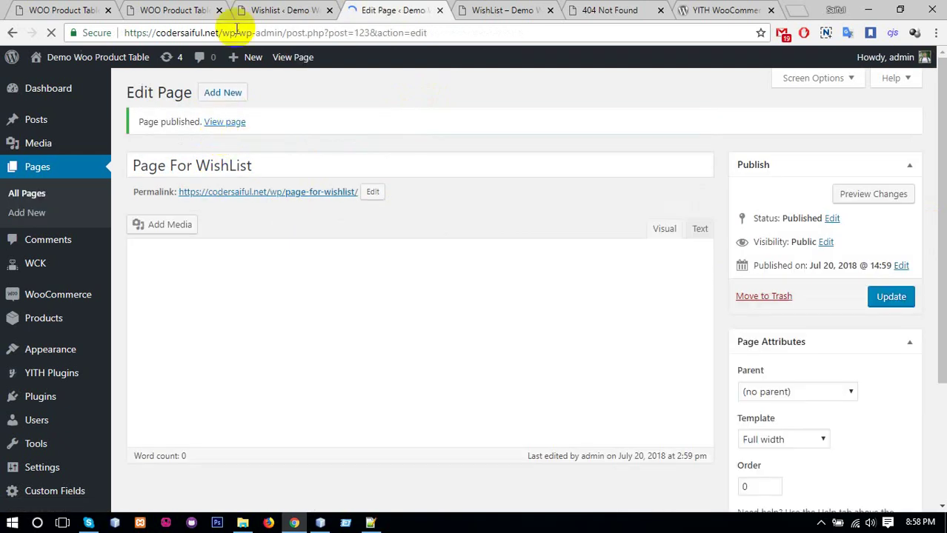
# Reload the YITH Wishlist settings, set the Wishlist Page option to "Page For WishList" and save the changes
pyautogui.click(275, 8)
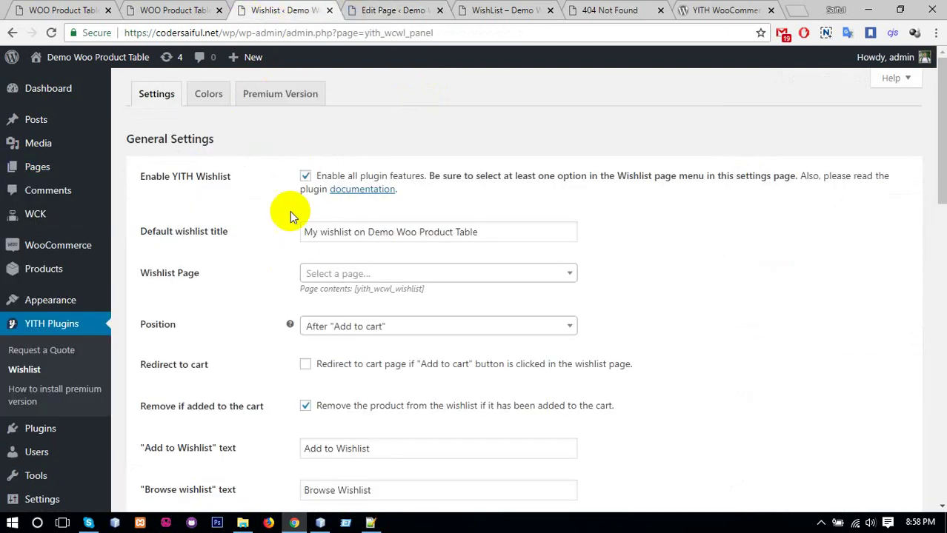
pyautogui.click(49, 34)
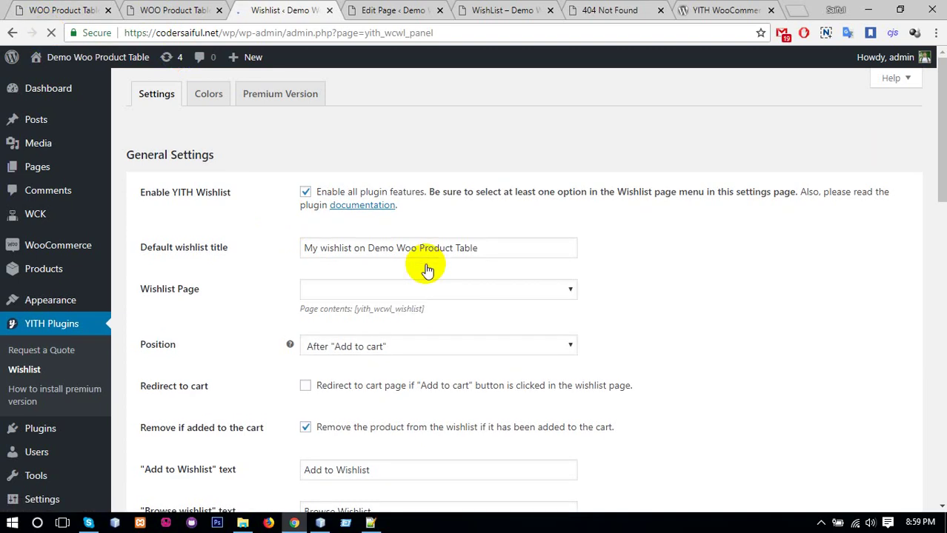
pyautogui.click(342, 278)
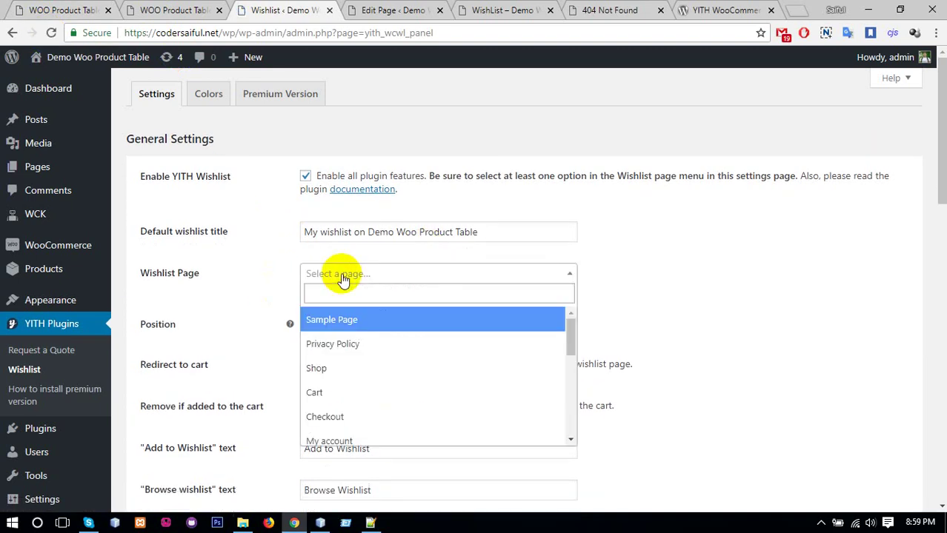
pyautogui.scroll(-2, 363, 366)
pyautogui.scroll(-2, 363, 370)
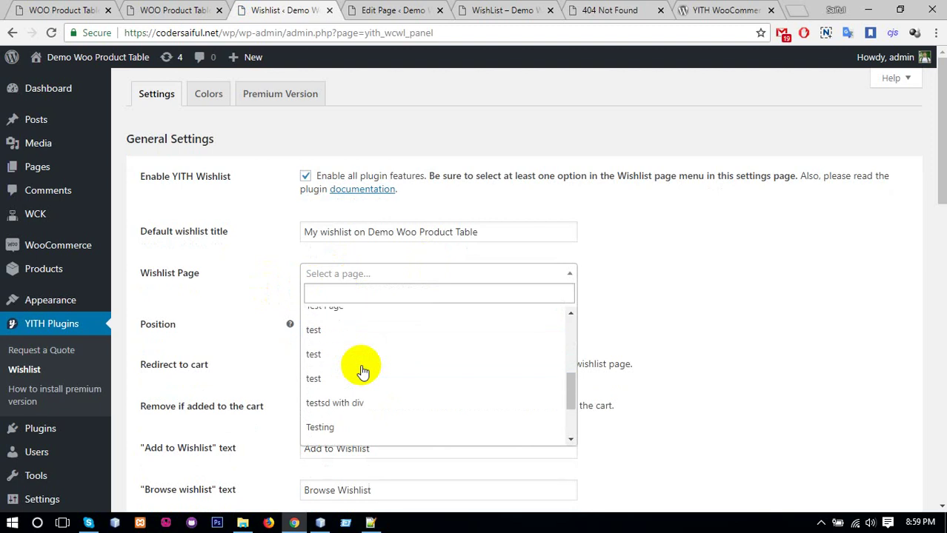
pyautogui.scroll(-2, 362, 369)
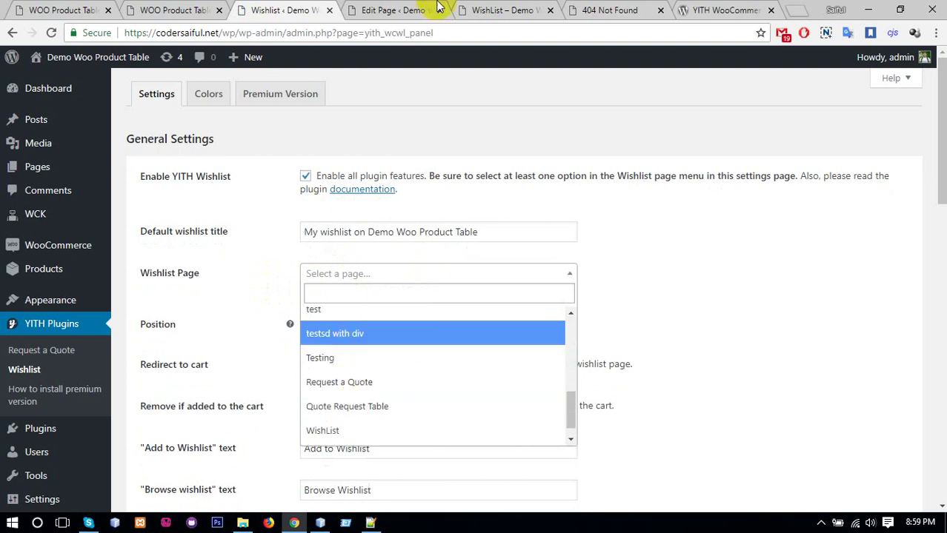
pyautogui.click(393, 10)
pyautogui.click(278, 11)
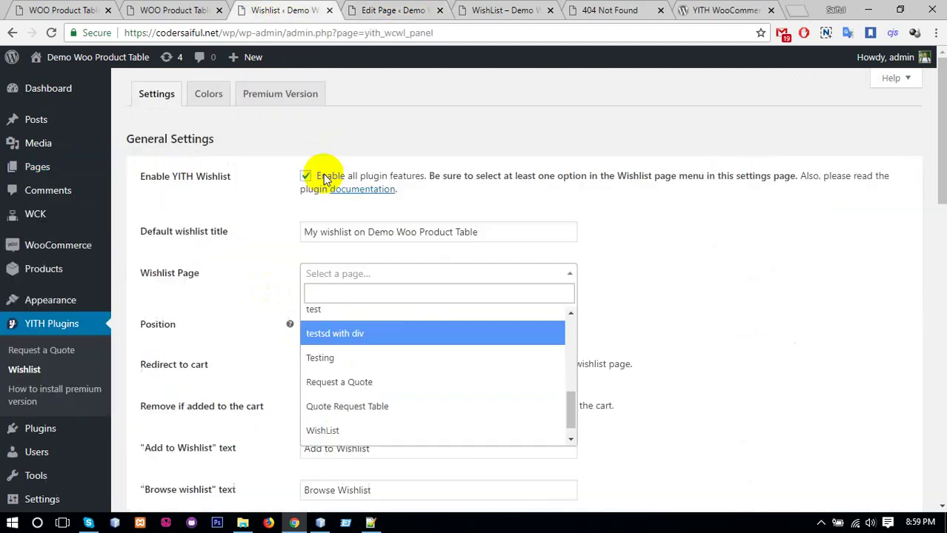
pyautogui.scroll(1, 366, 416)
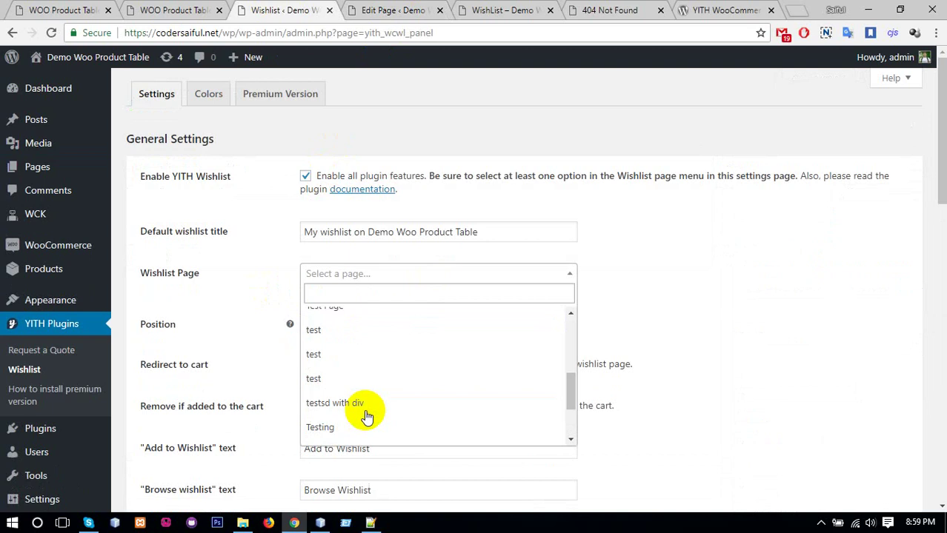
pyautogui.scroll(3, 367, 417)
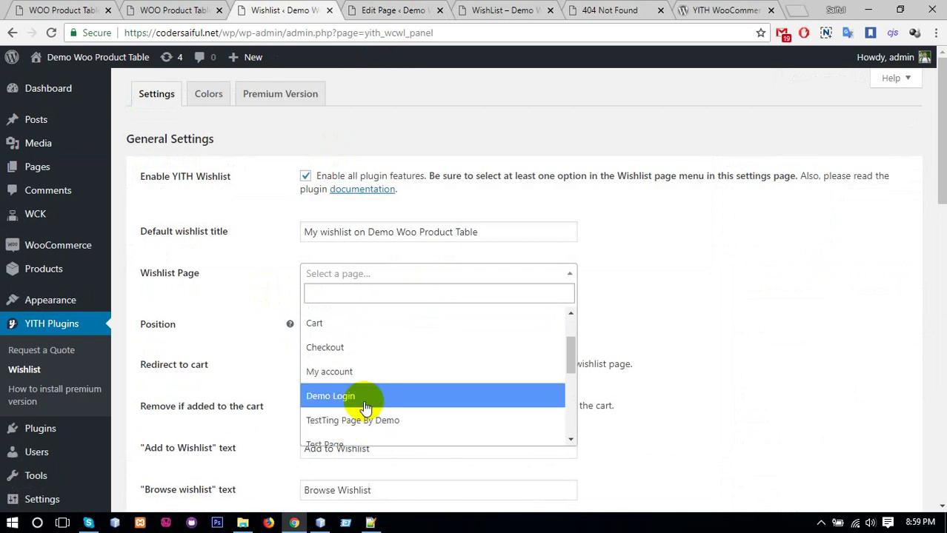
pyautogui.scroll(1, 366, 408)
pyautogui.scroll(-6, 366, 408)
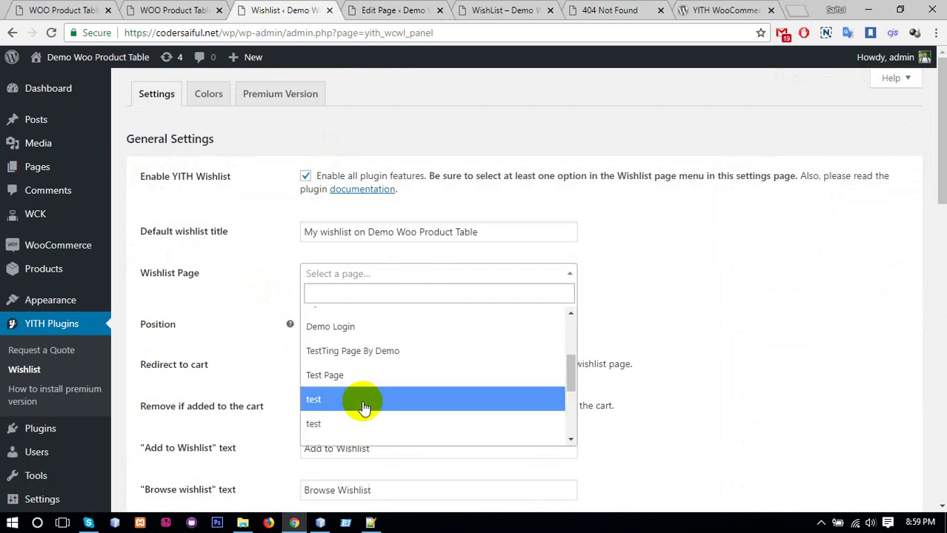
pyautogui.scroll(-2, 363, 409)
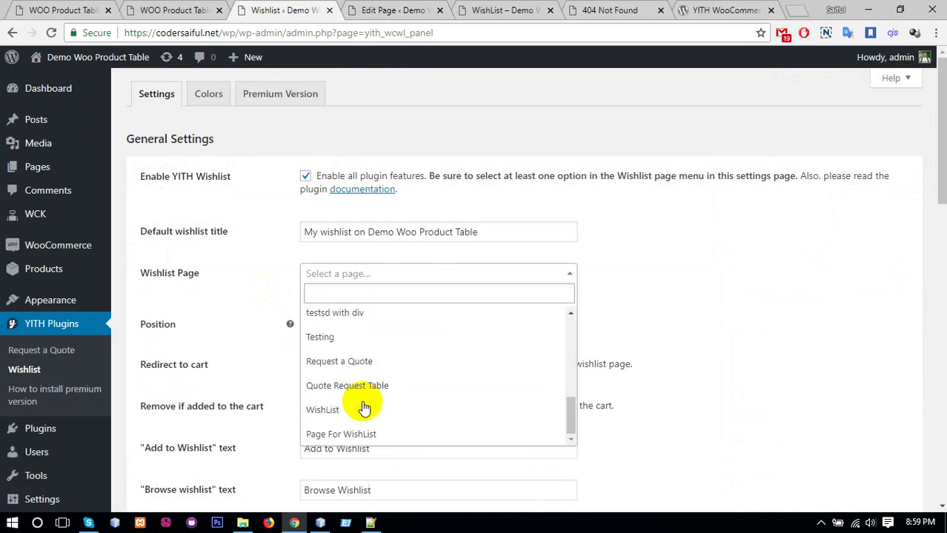
pyautogui.click(360, 438)
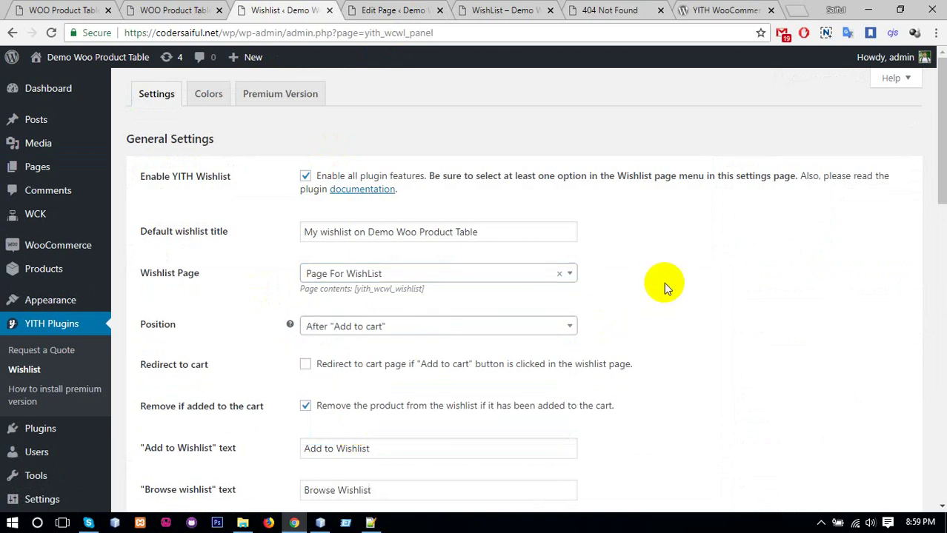
pyautogui.scroll(-15, 664, 285)
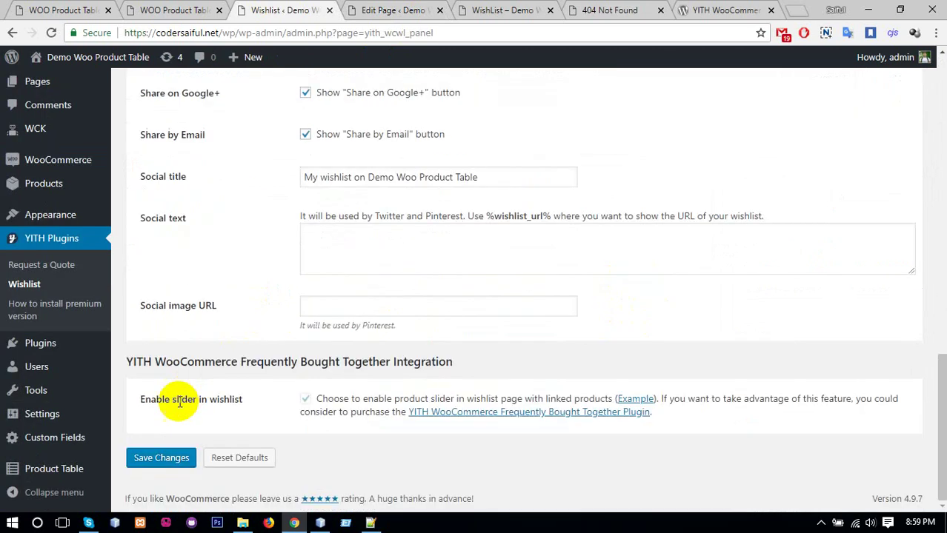
pyautogui.click(162, 454)
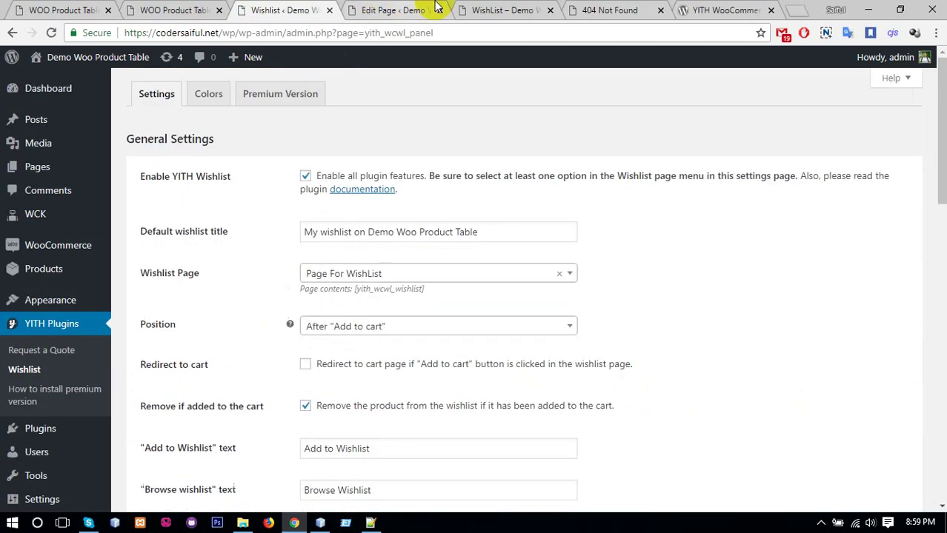
# Reload the WishList product table page and follow the V-Neck T-Shirt's Browse Wishlist link to check where it leads
pyautogui.click(493, 9)
pyautogui.scroll(5, 260, 244)
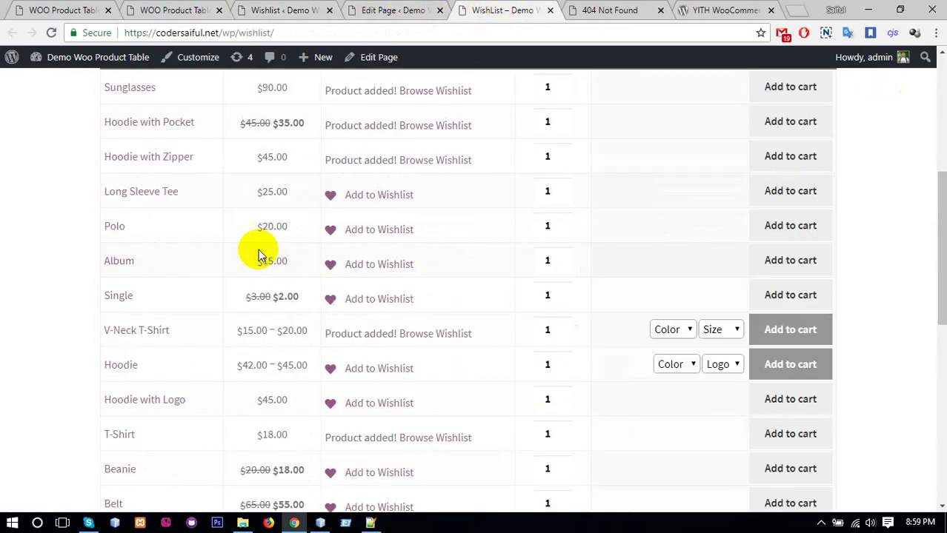
pyautogui.scroll(5, 274, 240)
pyautogui.click(52, 33)
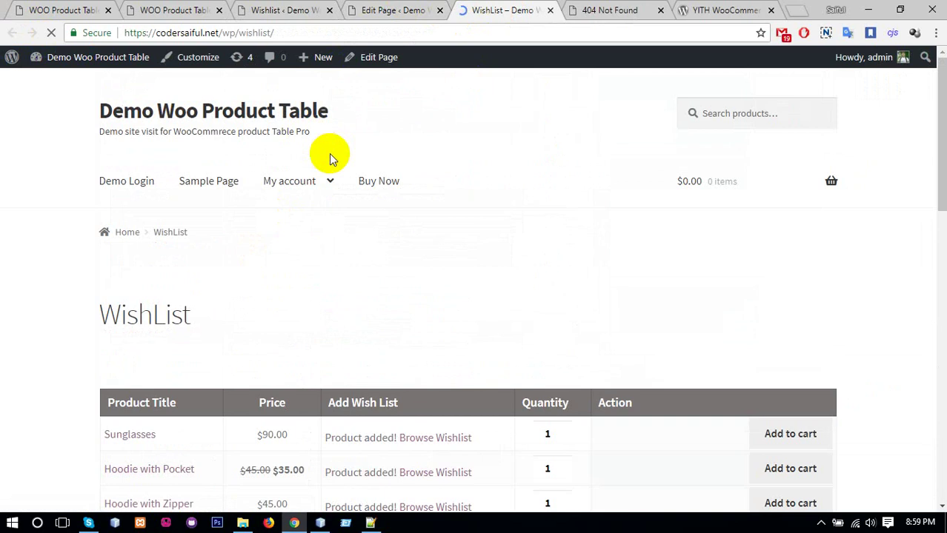
pyautogui.scroll(-4, 332, 158)
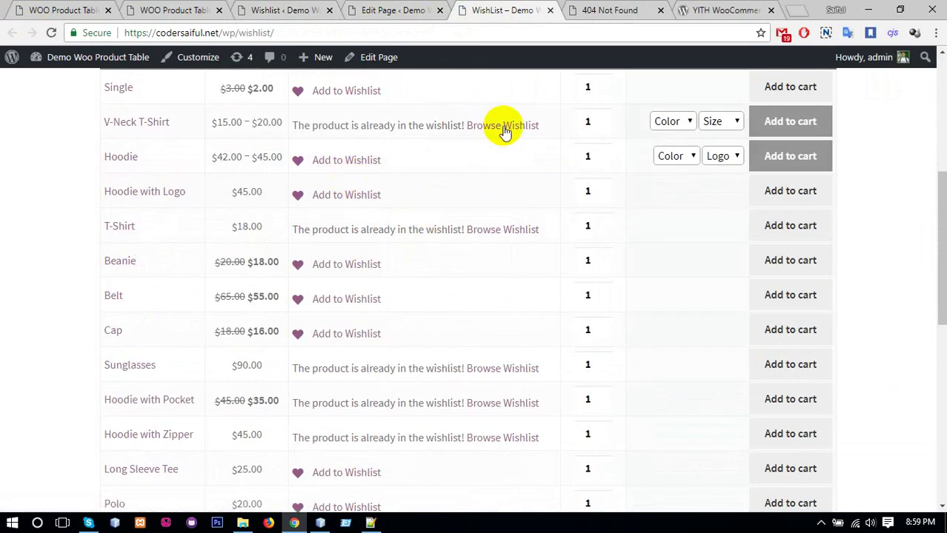
pyautogui.click(509, 126)
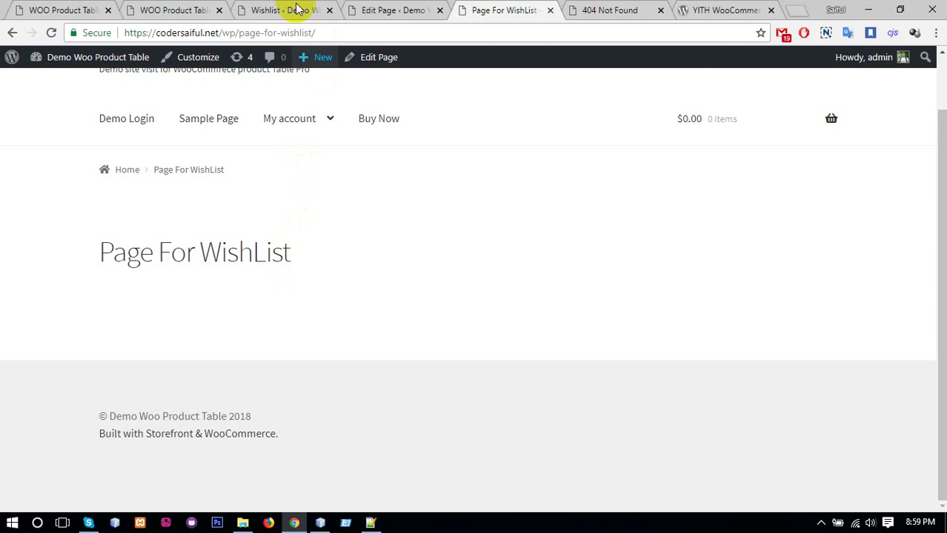
# Copy the [yith_wcwl_wishlist] shortcode given under the Wishlist Page option in the YITH Wishlist settings
pyautogui.click(268, 10)
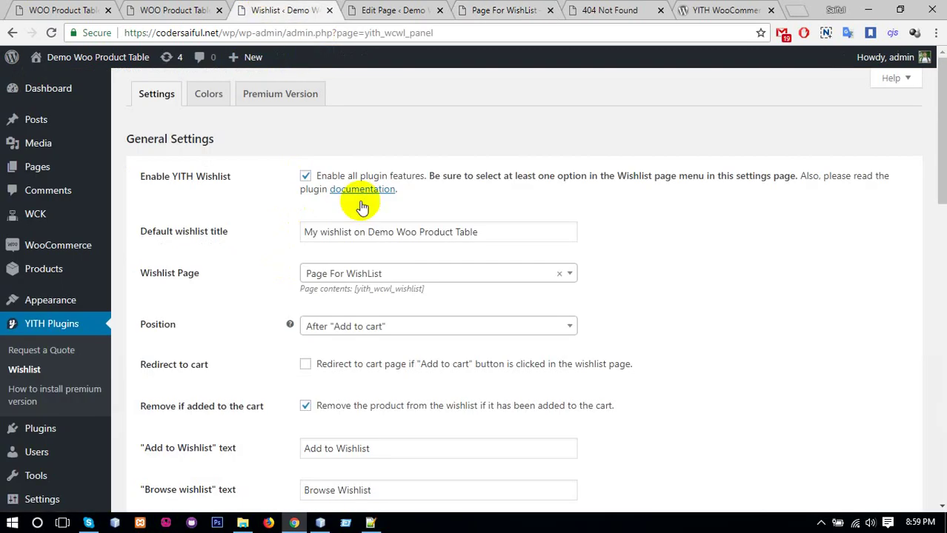
pyautogui.click(368, 288)
pyautogui.moveTo(368, 288); pyautogui.dragTo(436, 293)
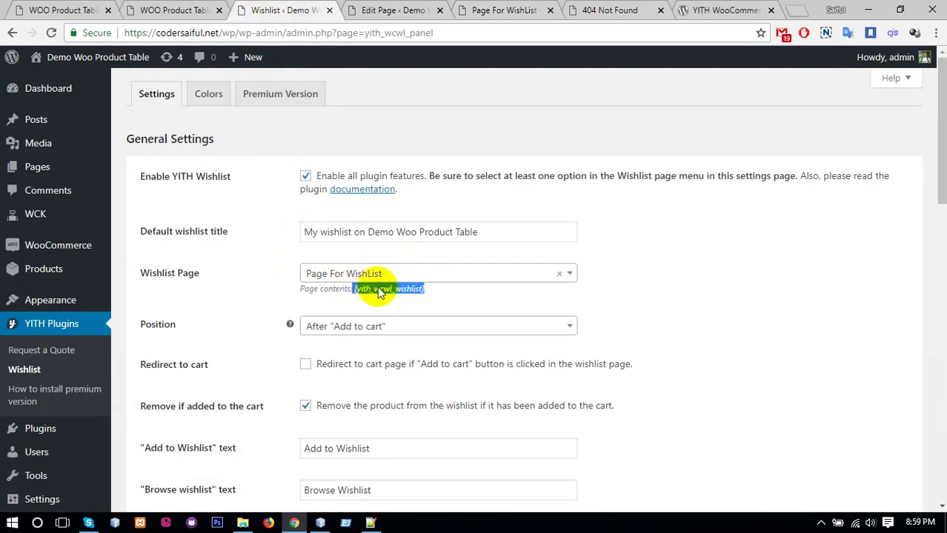
pyautogui.rightClick(430, 295)
pyautogui.click(426, 298)
# Open Page For WishList for editing, paste the [yith_wcwl_wishlist] shortcode into its content and update the page
pyautogui.click(490, 9)
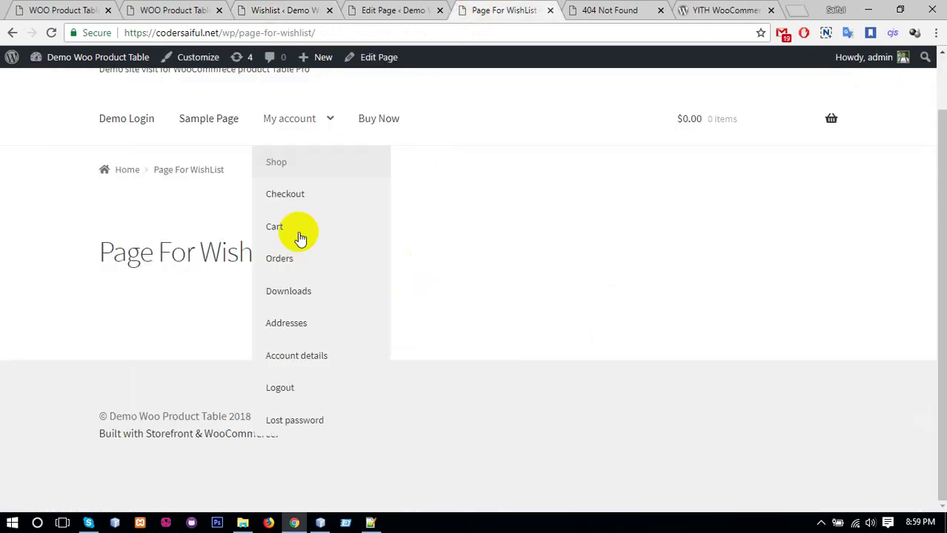
pyautogui.click(364, 63)
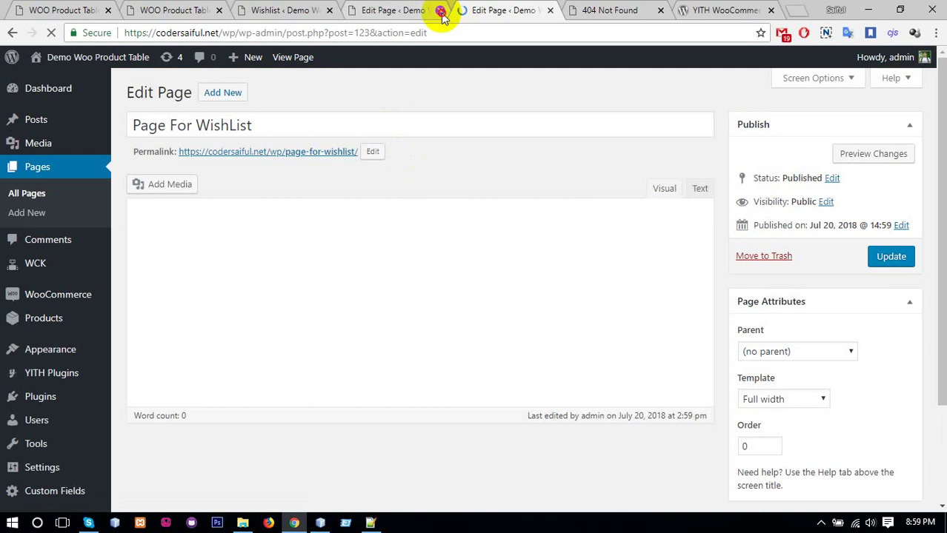
pyautogui.click(440, 11)
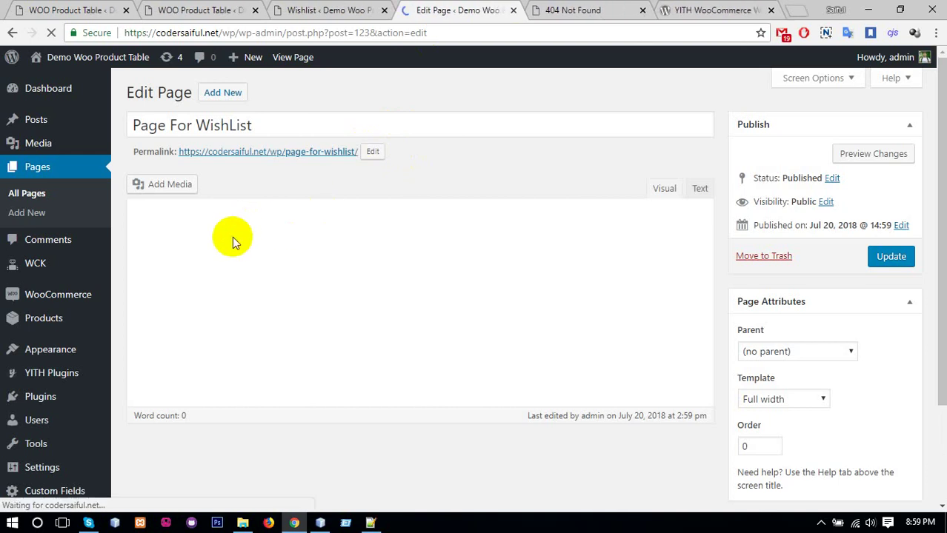
pyautogui.click(257, 269)
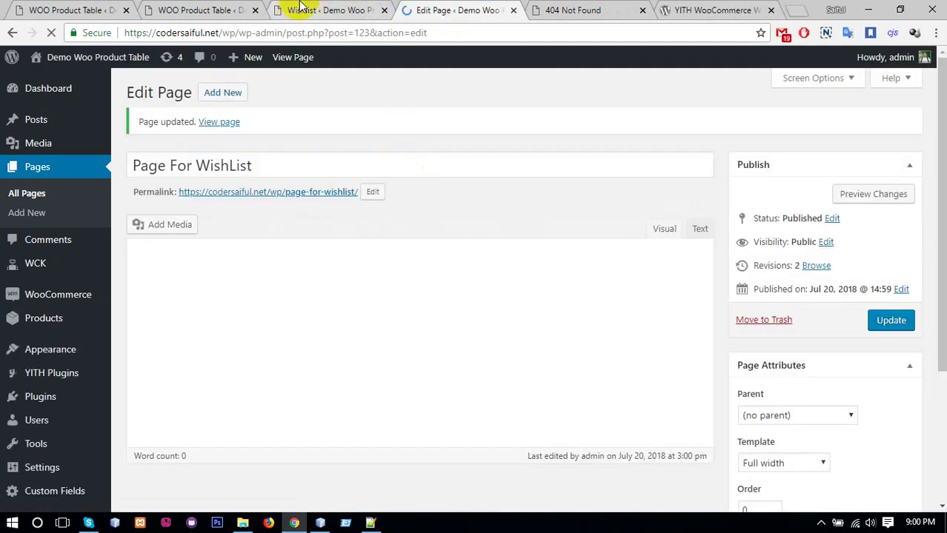
pyautogui.click(304, 10)
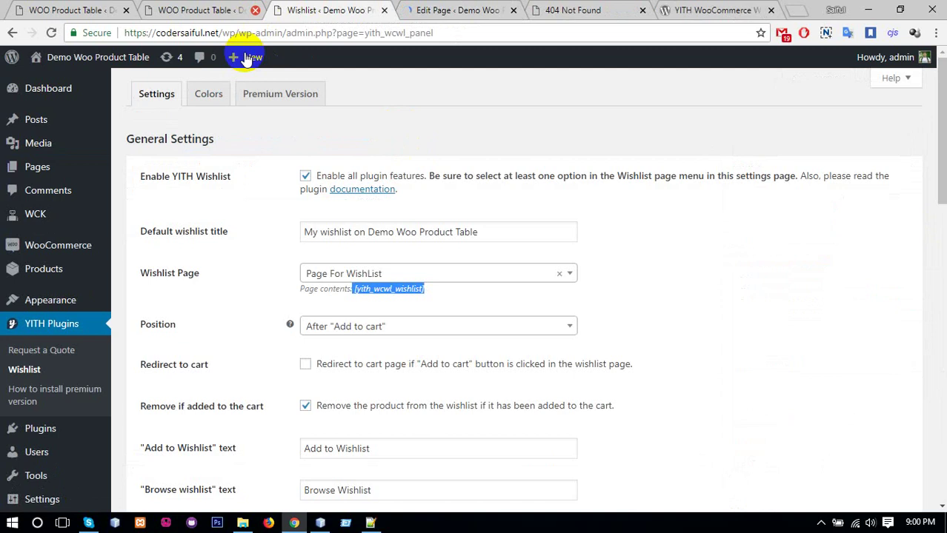
pyautogui.click(207, 11)
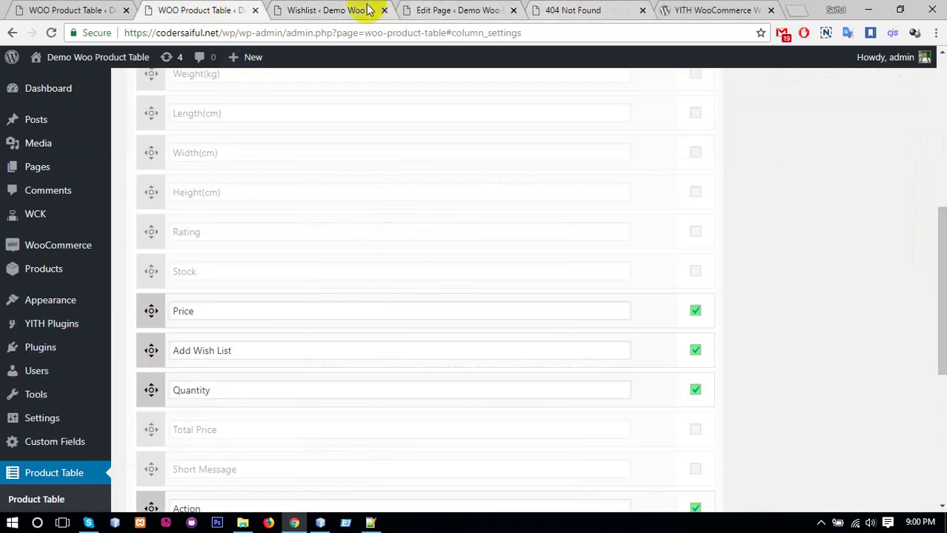
pyautogui.click(436, 10)
pyautogui.click(326, 7)
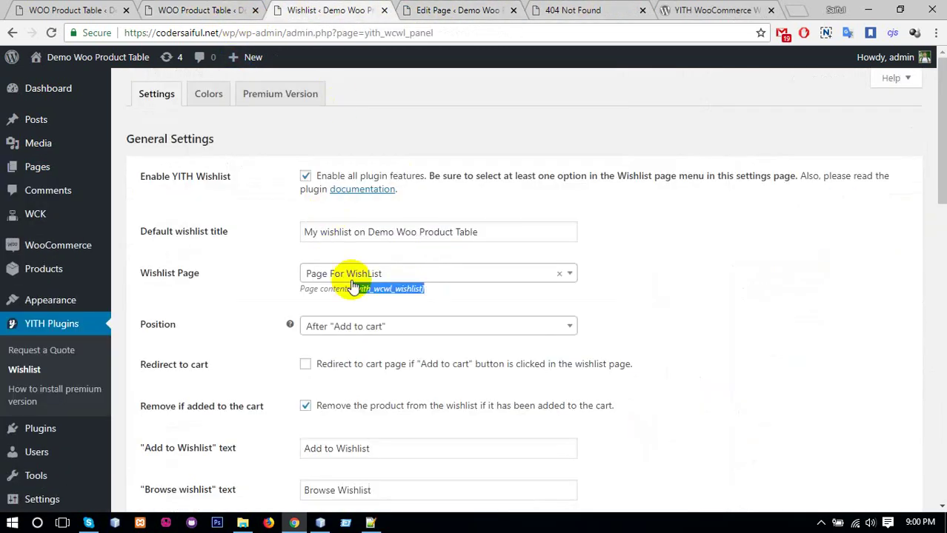
# View the updated Page For WishList on the site and examine its wishlist table and sharing links
pyautogui.click(463, 10)
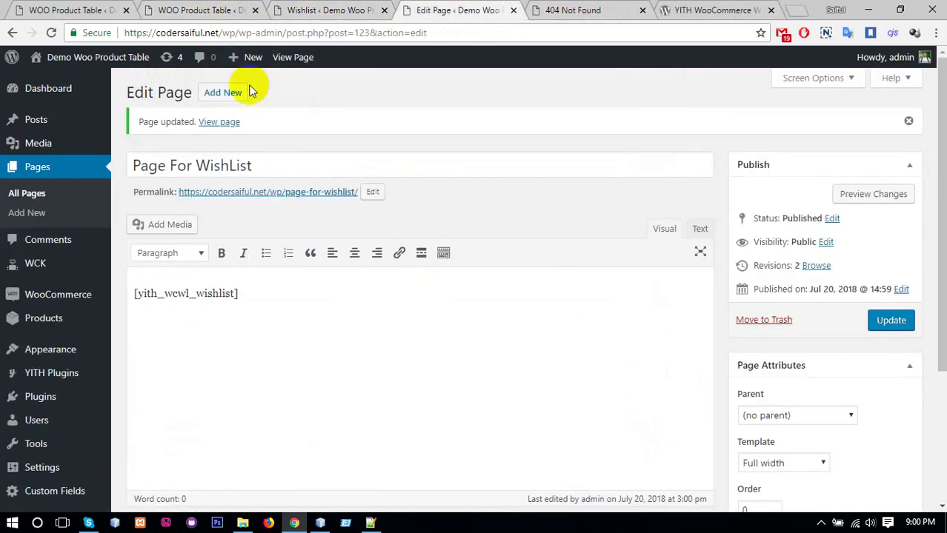
pyautogui.click(226, 122)
pyautogui.click(358, 10)
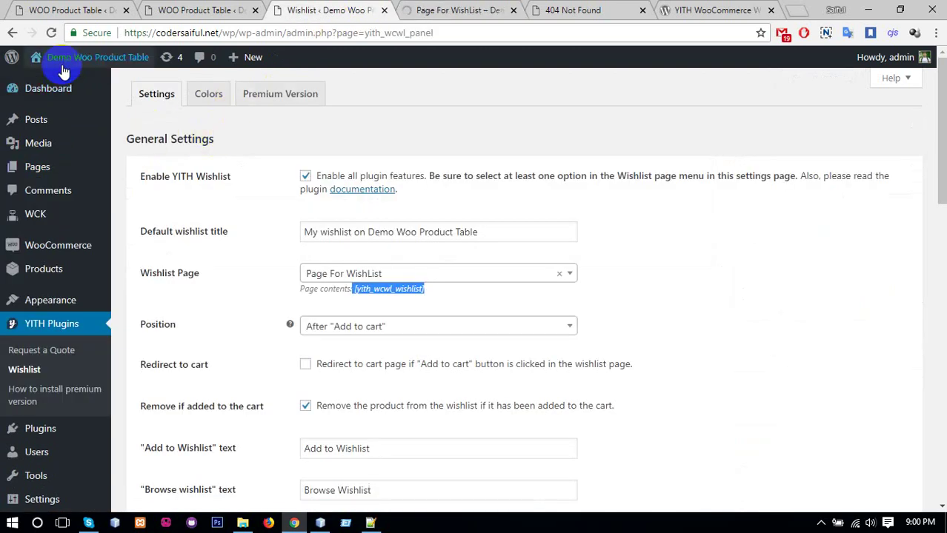
pyautogui.click(191, 9)
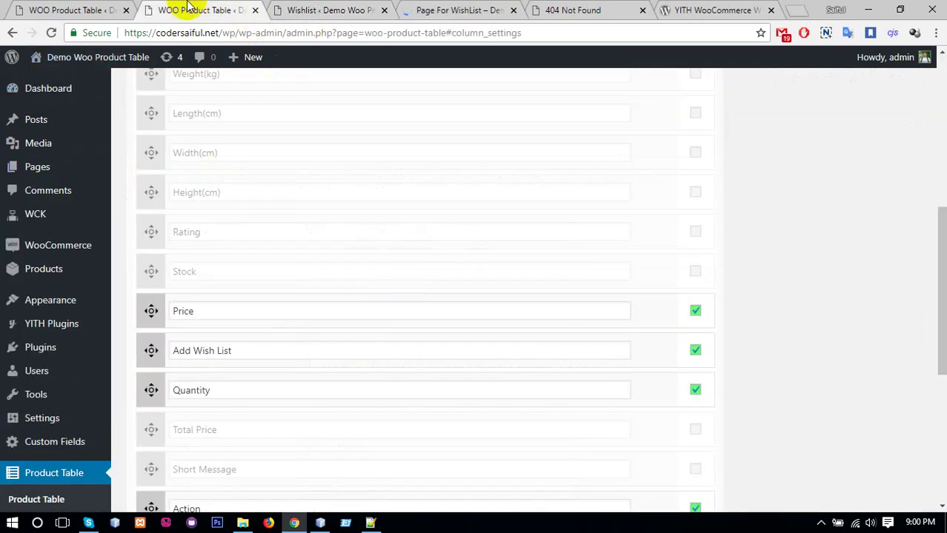
pyautogui.click(448, 10)
pyautogui.scroll(-3, 358, 292)
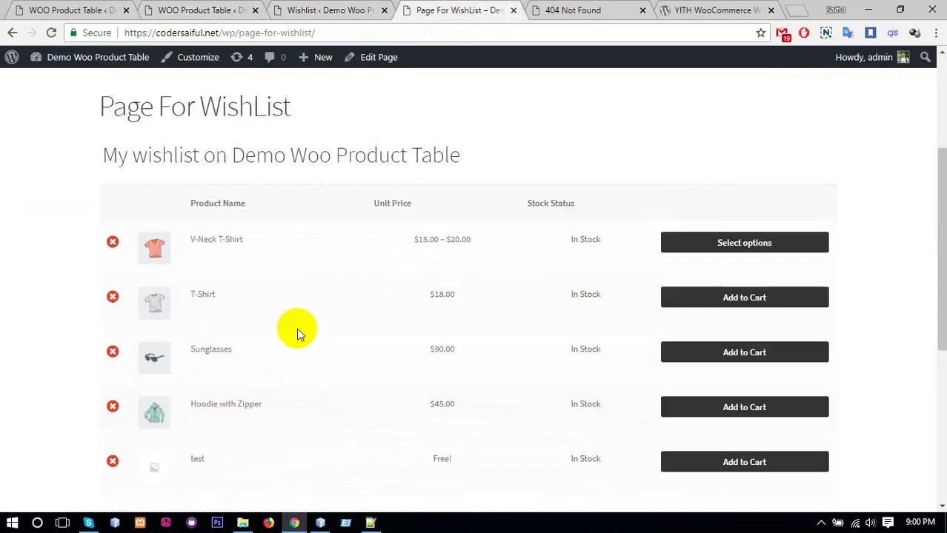
pyautogui.scroll(-3, 349, 323)
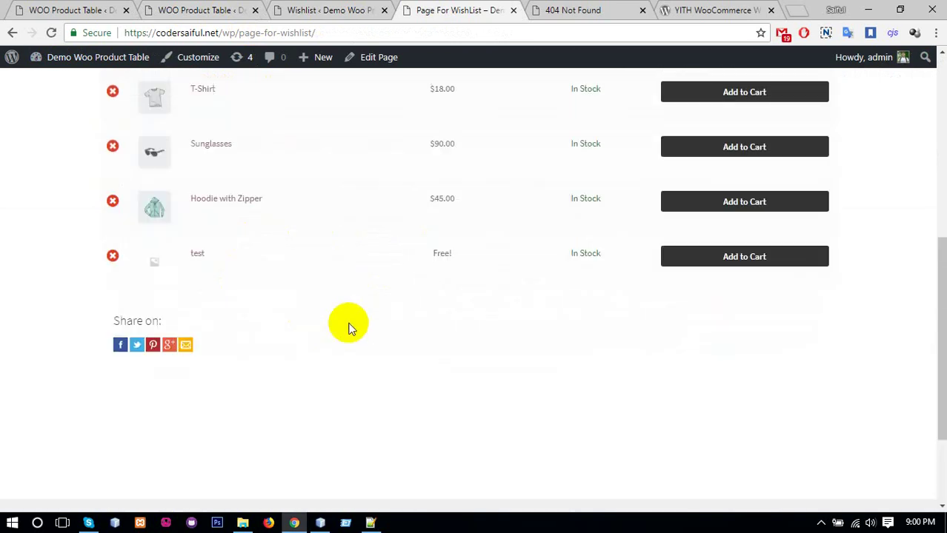
# Go back to the YITH Wishlist admin page and open the list of all site pages from there
pyautogui.click(216, 10)
pyautogui.click(324, 10)
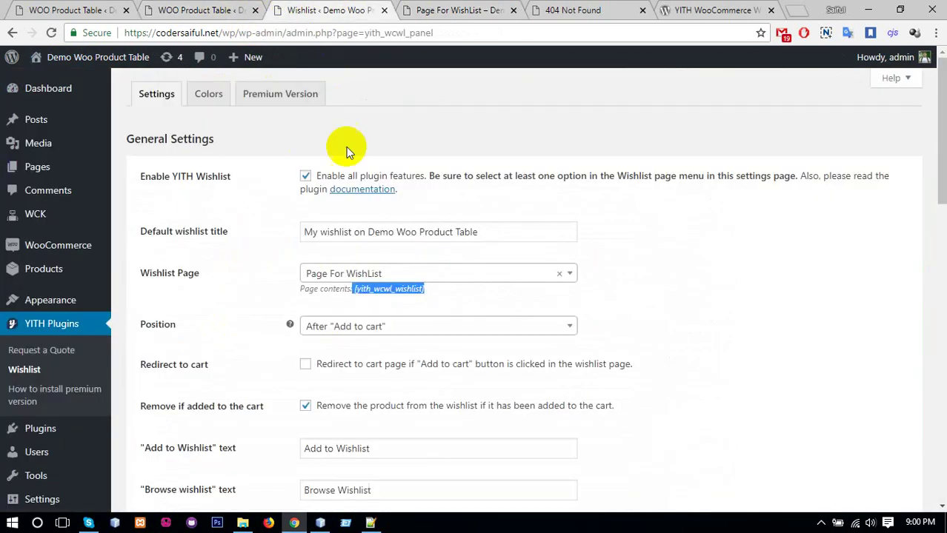
pyautogui.click(33, 170)
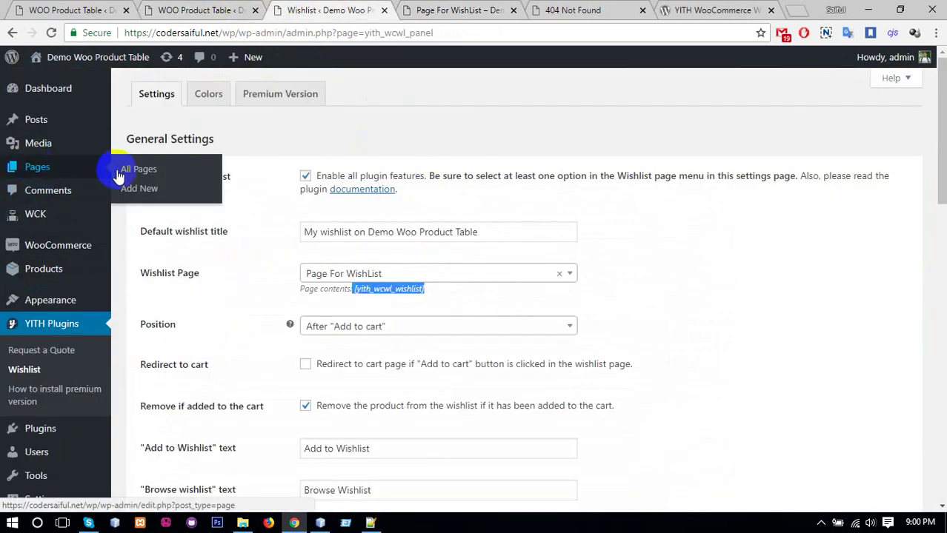
pyautogui.click(133, 172)
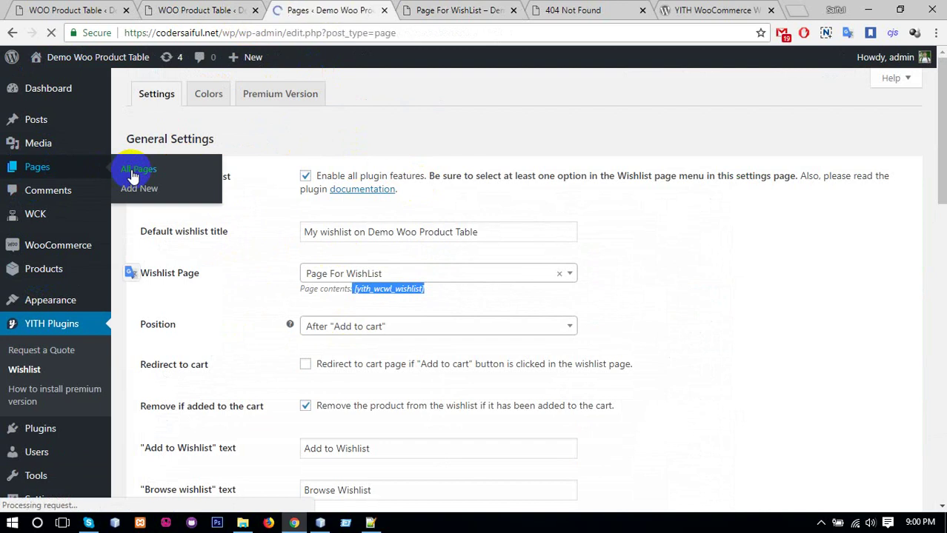
# Search the pages list for "wishlist" to locate the WishList product table page
pyautogui.scroll(-1, 297, 311)
pyautogui.scroll(-3, 298, 311)
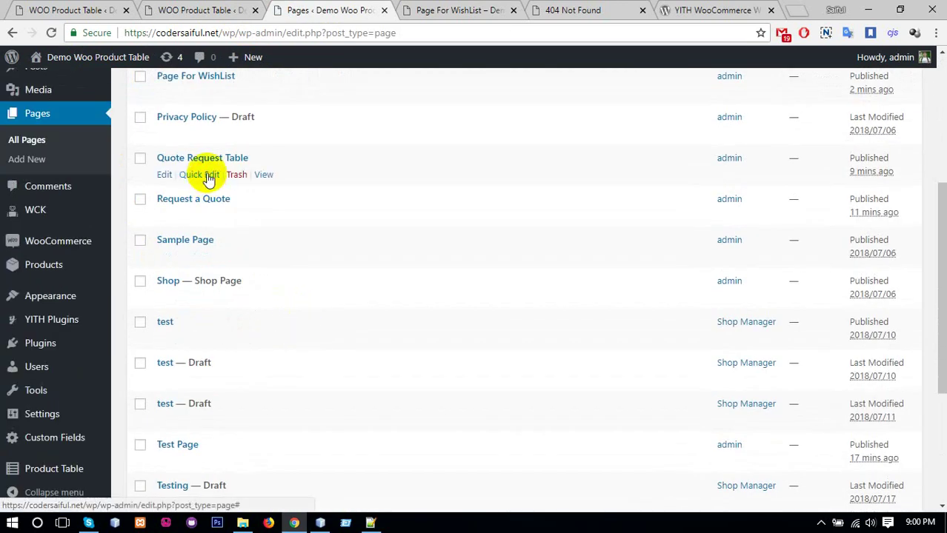
pyautogui.scroll(3, 210, 176)
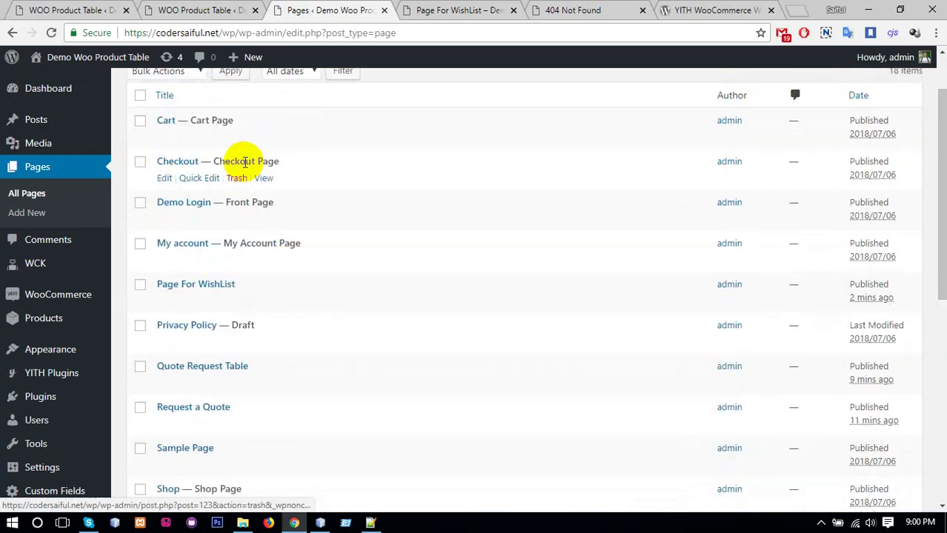
pyautogui.scroll(-1, 252, 215)
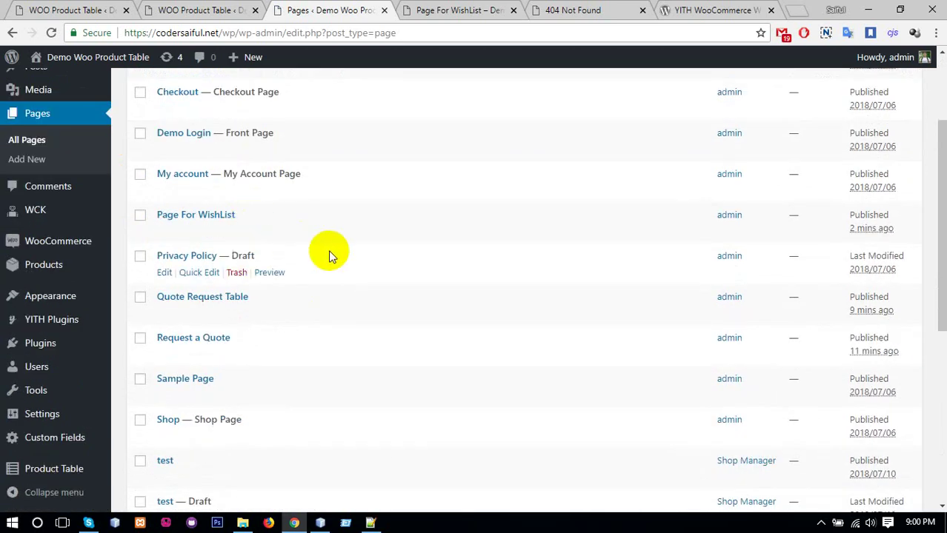
pyautogui.hotkey('ctrl', 'f')
pyautogui.write('wishlist')
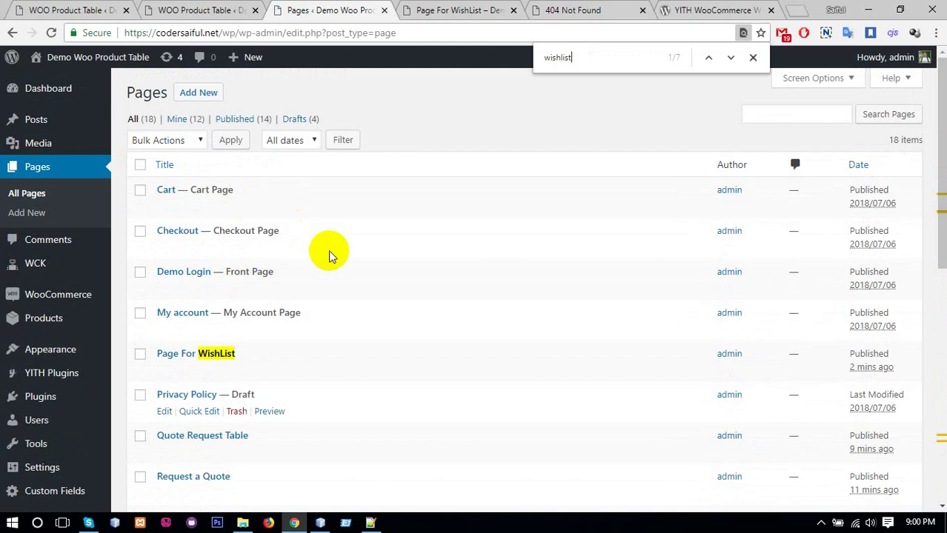
pyautogui.scroll(-3, 329, 256)
pyautogui.scroll(-3, 343, 249)
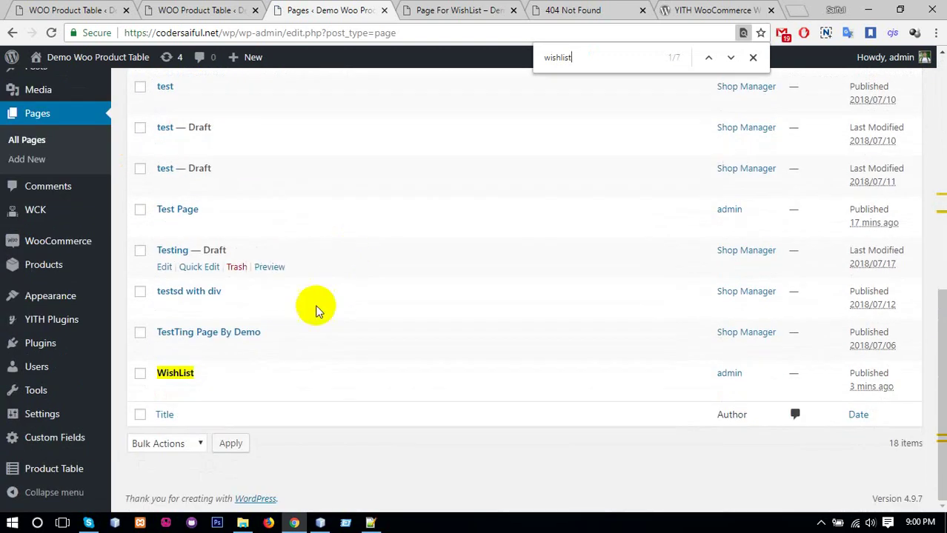
# View the WishList page in a separate tab and examine the Add Wish List column of its product table
pyautogui.middleClick(261, 394)
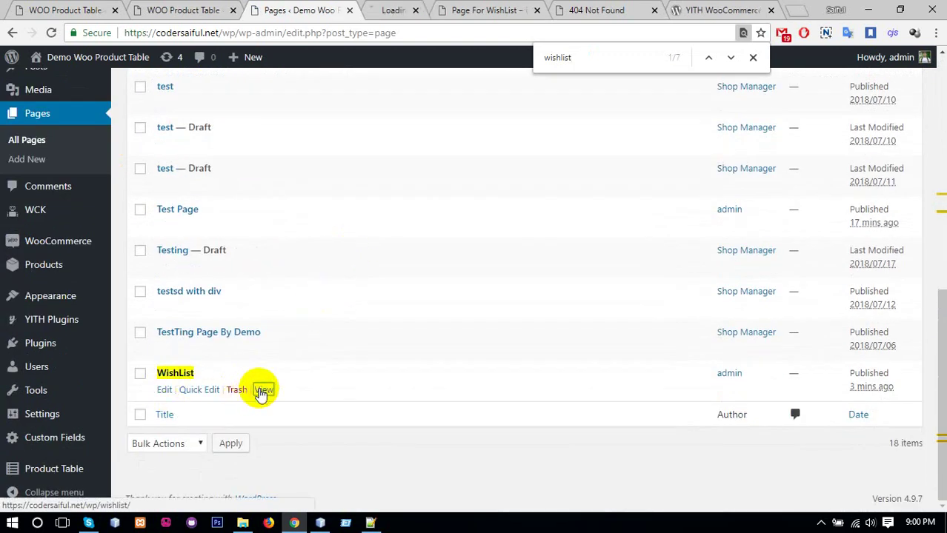
pyautogui.click(392, 10)
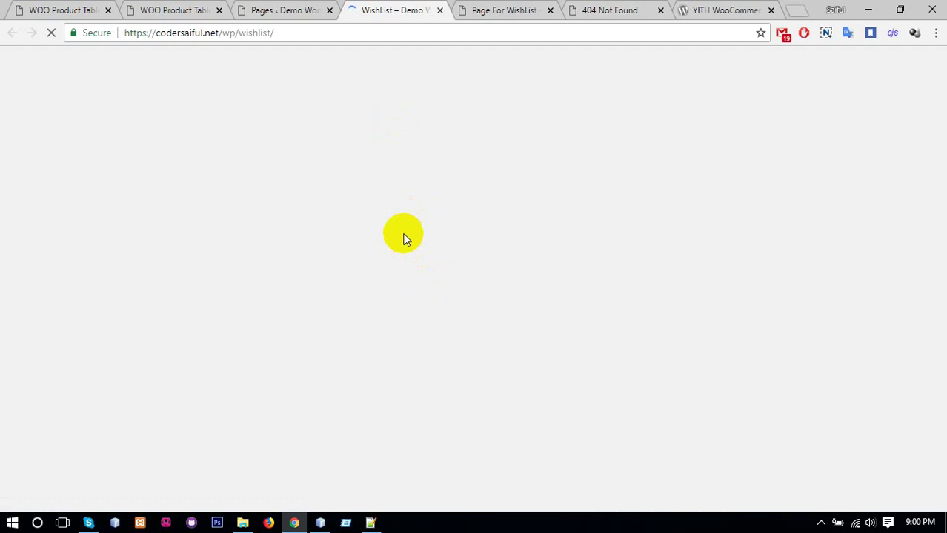
pyautogui.scroll(-4, 400, 233)
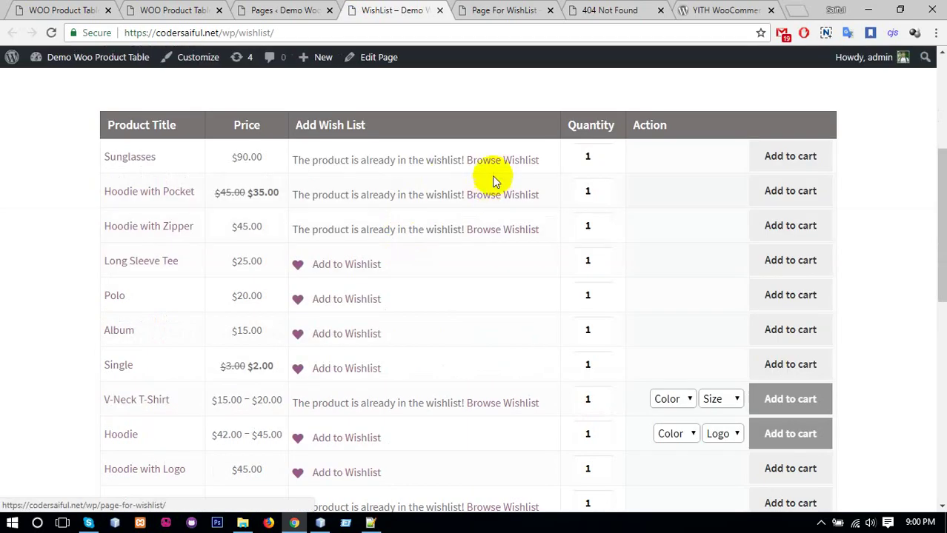